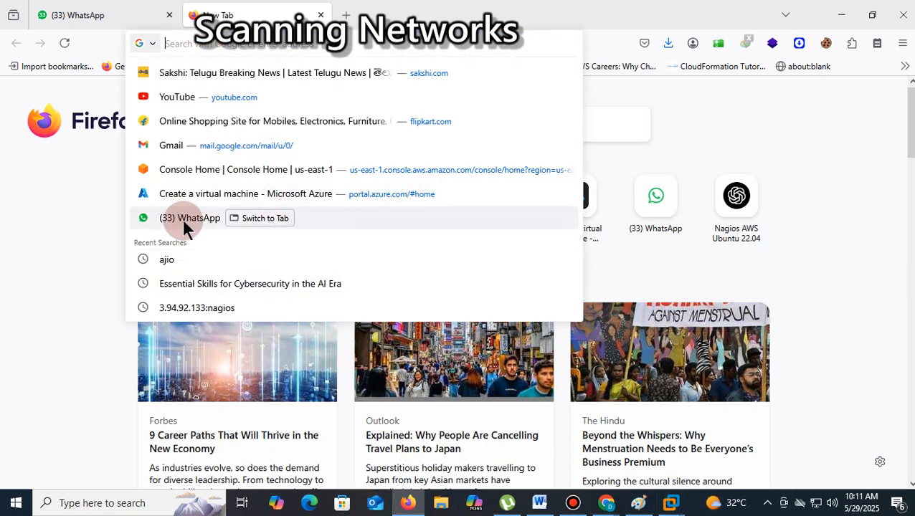
# - Open the Google homepage and search for "zenmap"
pyautogui.write('g')
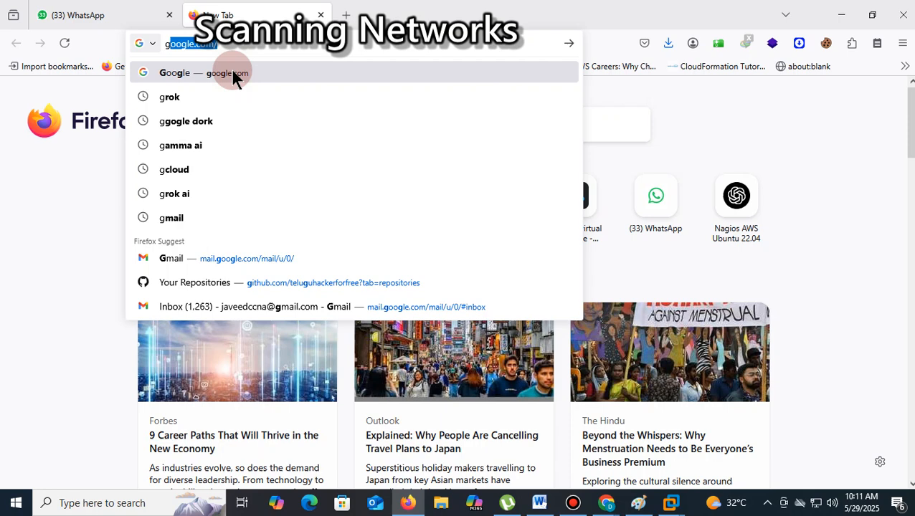
pyautogui.click(235, 75)
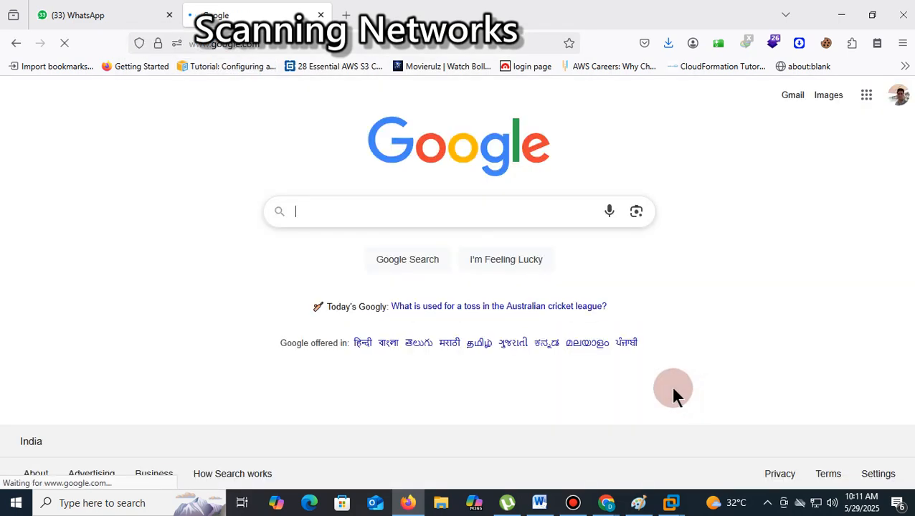
pyautogui.write('ze')
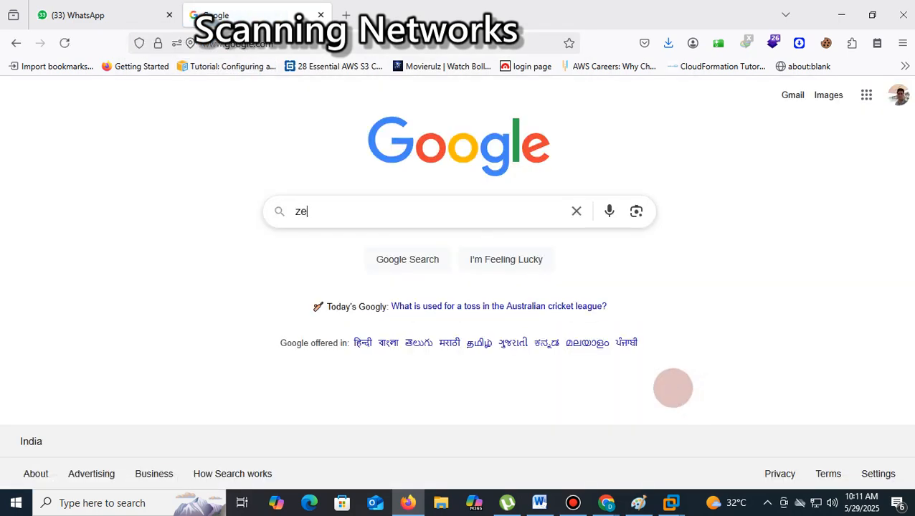
pyautogui.write('nmap')
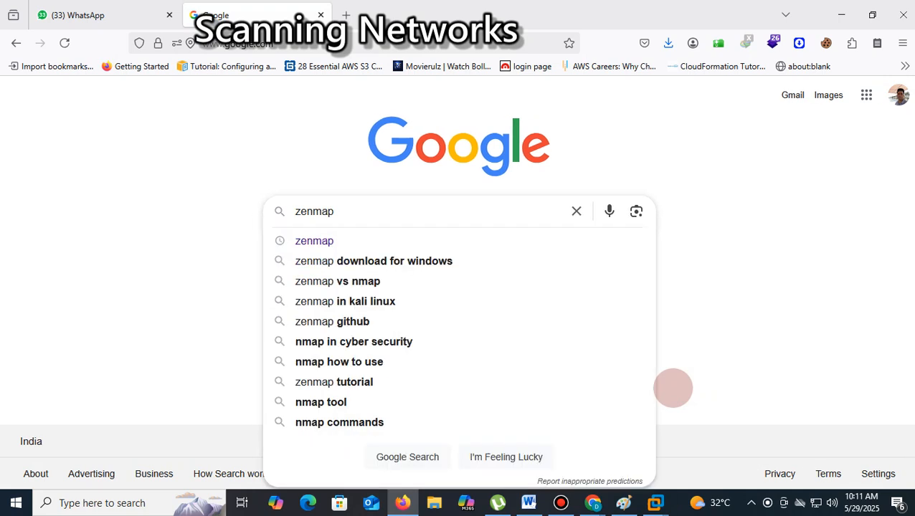
pyautogui.press('Return')
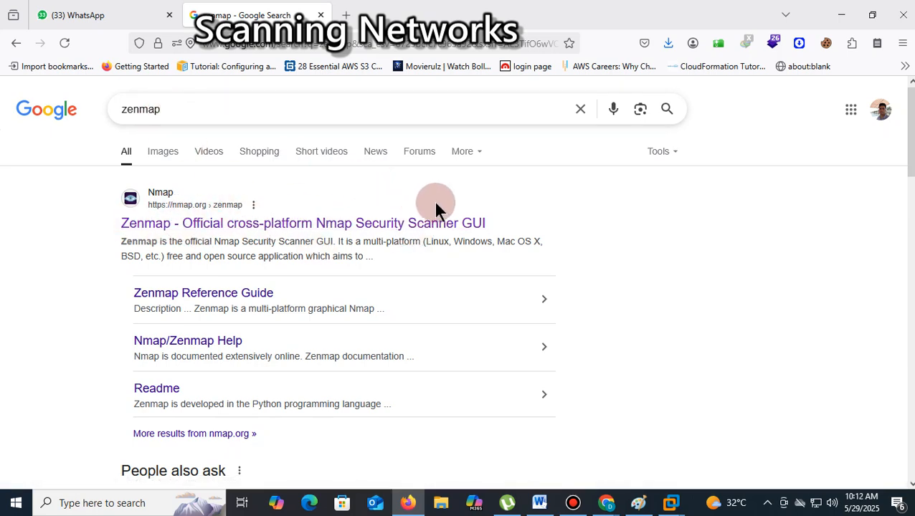
# - Open the official Zenmap page on nmap.org and go to the Windows section of the Nmap downloads
pyautogui.click(321, 226)
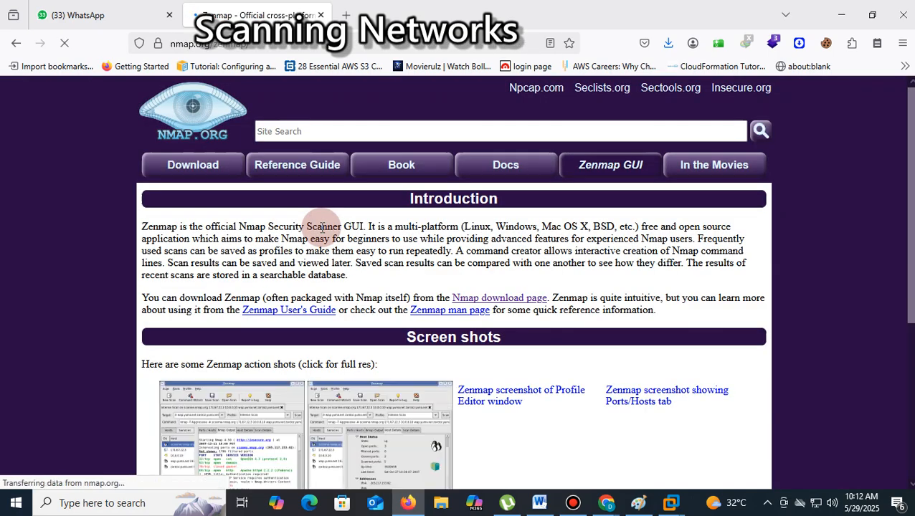
pyautogui.click(183, 169)
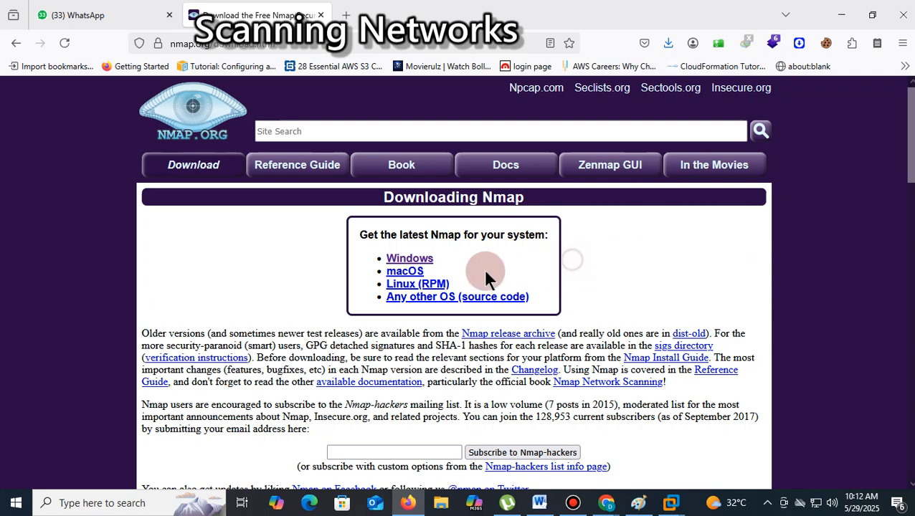
pyautogui.click(406, 259)
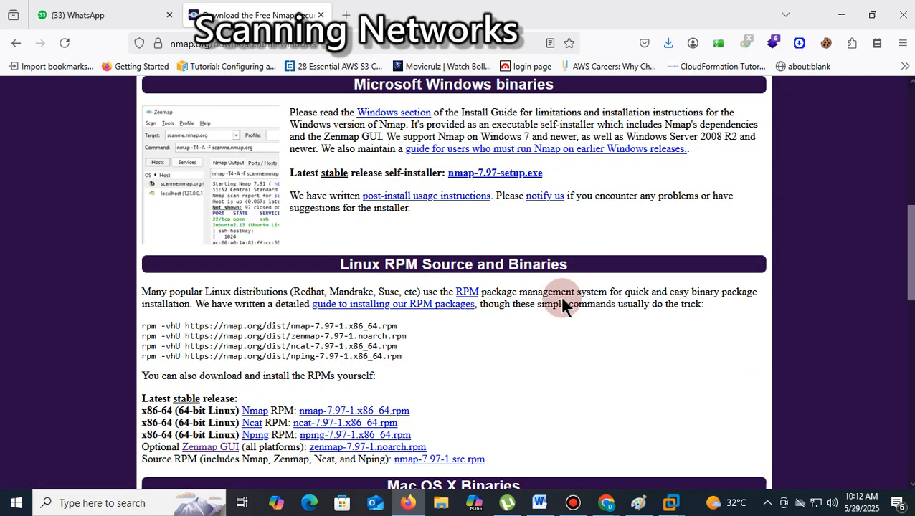
# - Review the Nmap download options and download the latest stable Windows installer, nmap-7.97-setup.exe
pyautogui.scroll(4, 563, 303)
pyautogui.scroll(1, 560, 295)
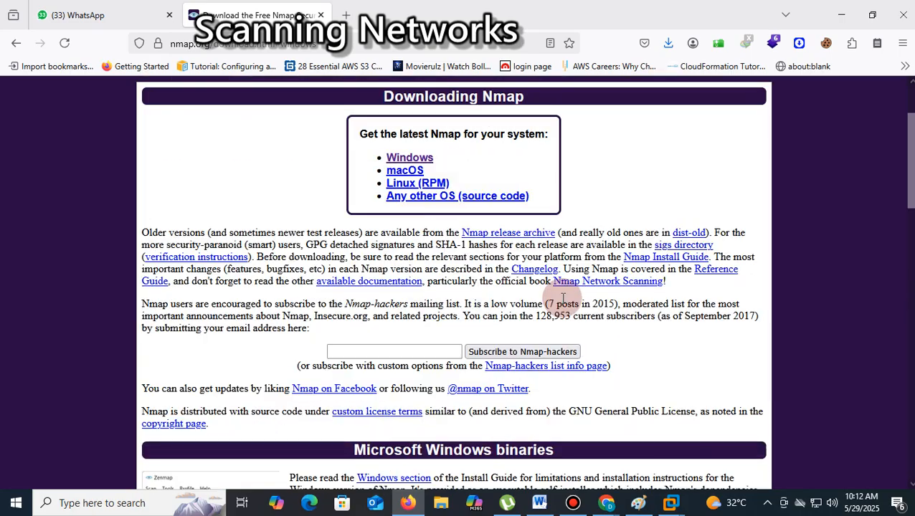
pyautogui.scroll(-6, 560, 295)
pyautogui.scroll(-2, 561, 304)
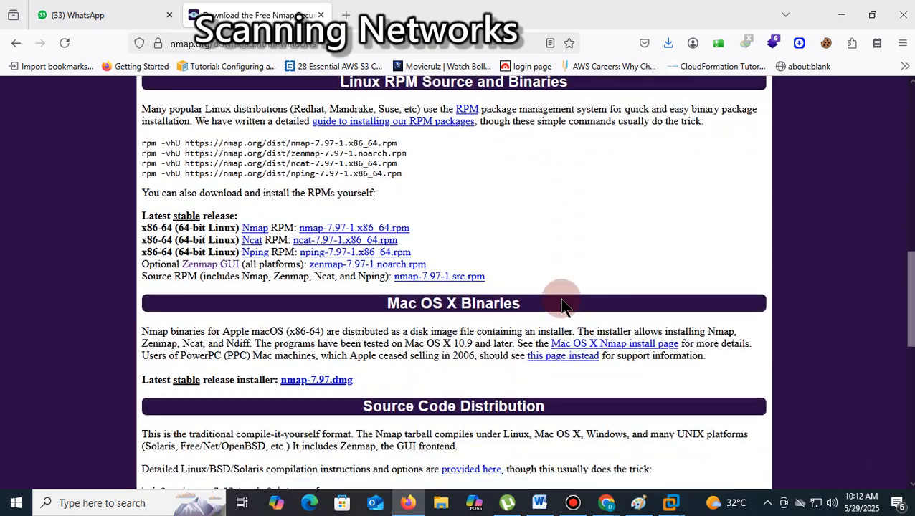
pyautogui.scroll(-3, 544, 301)
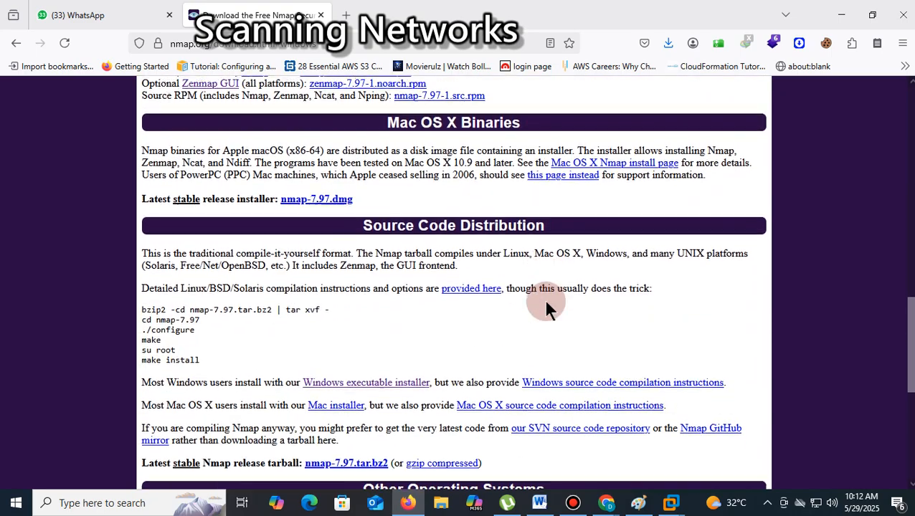
pyautogui.scroll(10, 544, 301)
pyautogui.scroll(1, 546, 303)
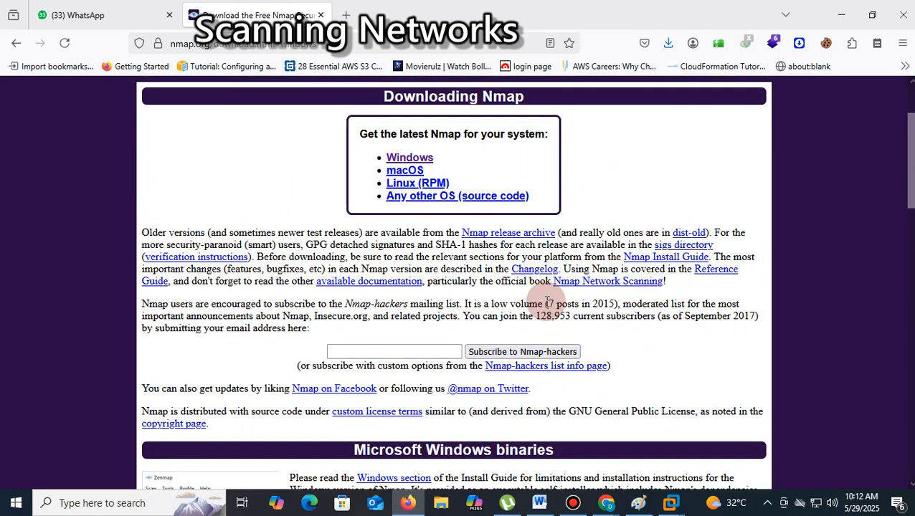
pyautogui.scroll(2, 548, 301)
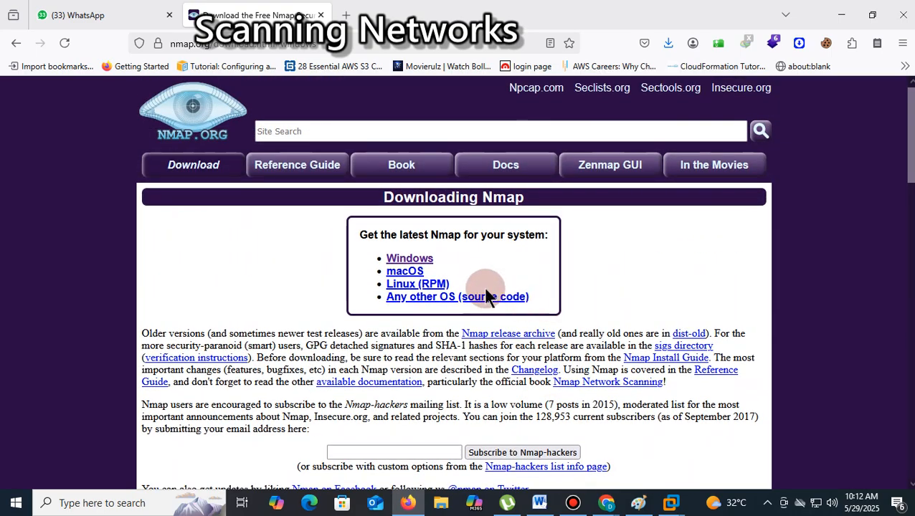
pyautogui.scroll(-4, 626, 290)
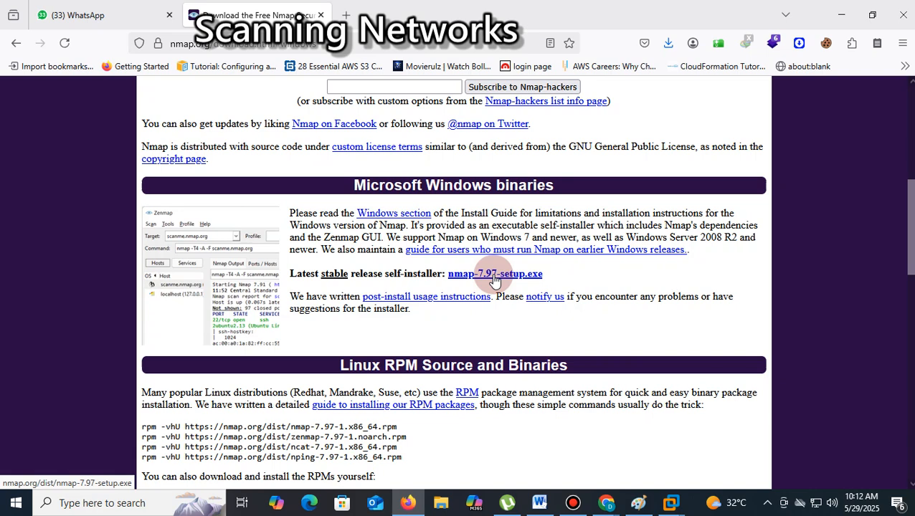
pyautogui.click(486, 276)
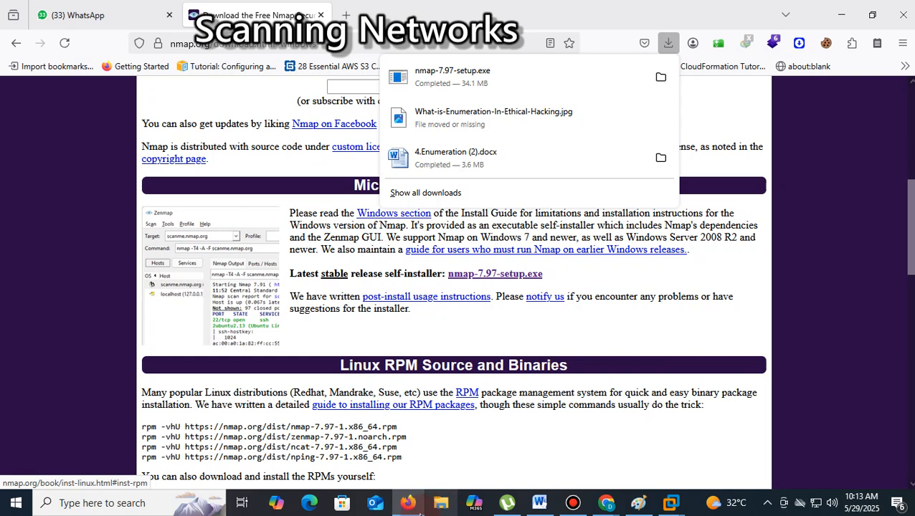
pyautogui.click(346, 16)
pyautogui.click(346, 16)
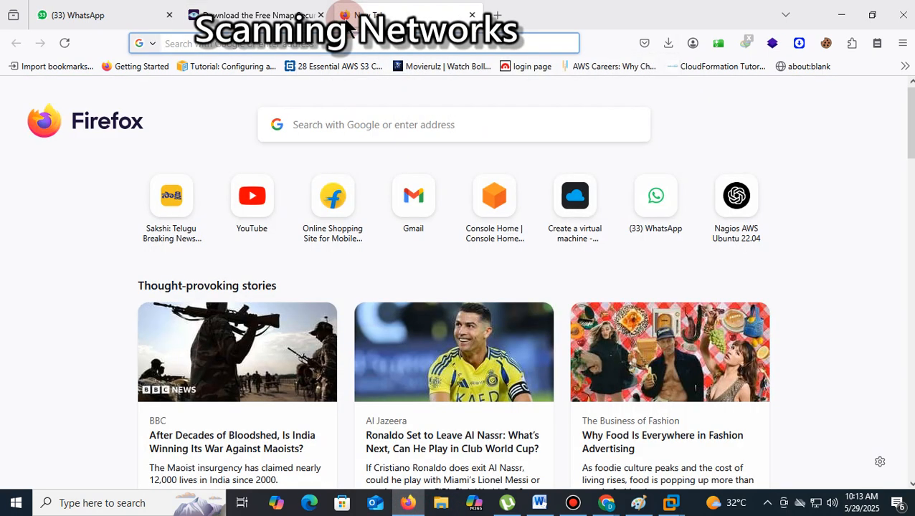
pyautogui.moveTo(668, 509)
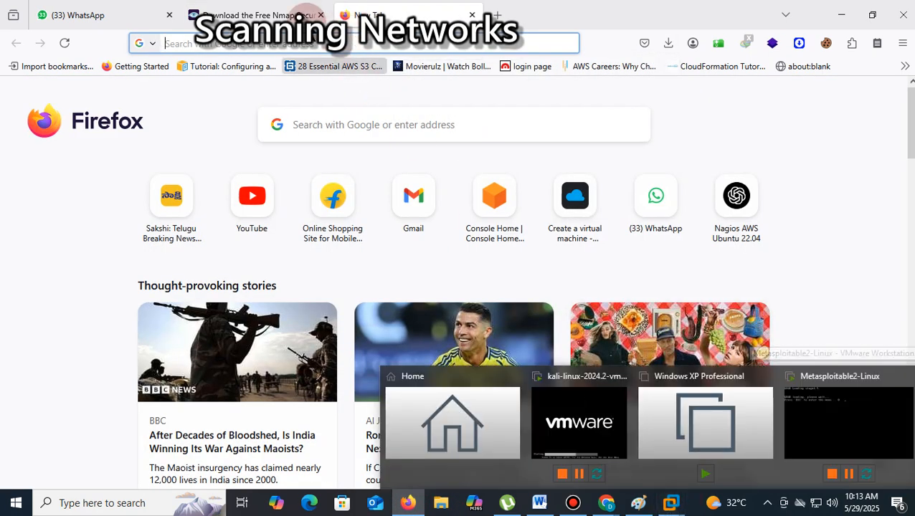
pyautogui.click(236, 16)
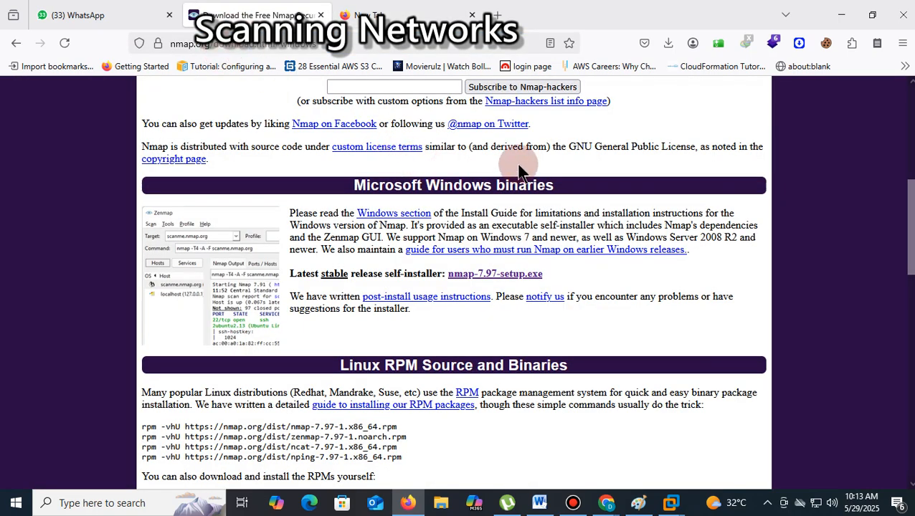
# - Show the downloaded nmap-7.97-setup.exe file in its folder
pyautogui.click(768, 43)
pyautogui.click(668, 46)
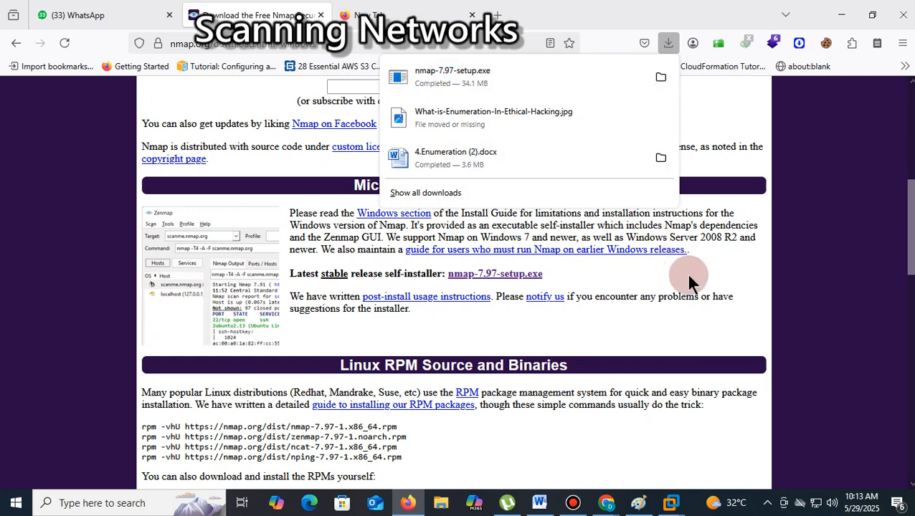
pyautogui.rightClick(433, 81)
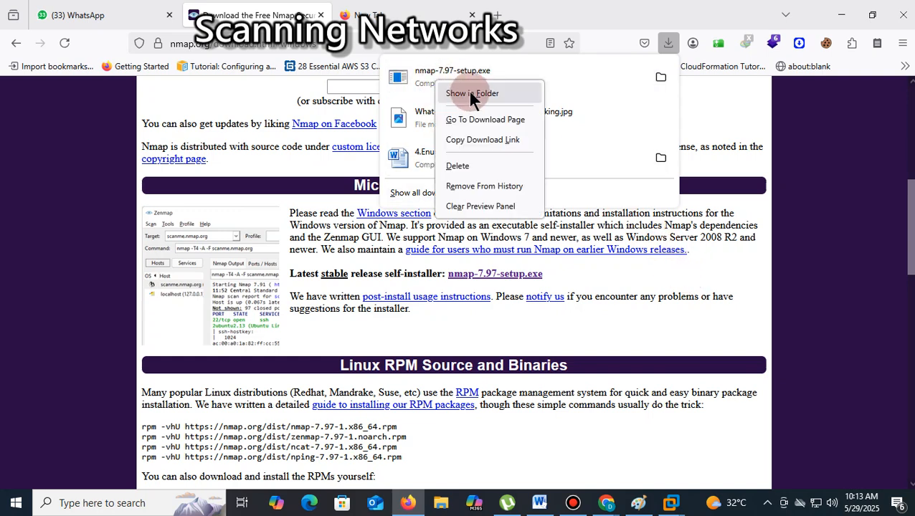
pyautogui.click(473, 93)
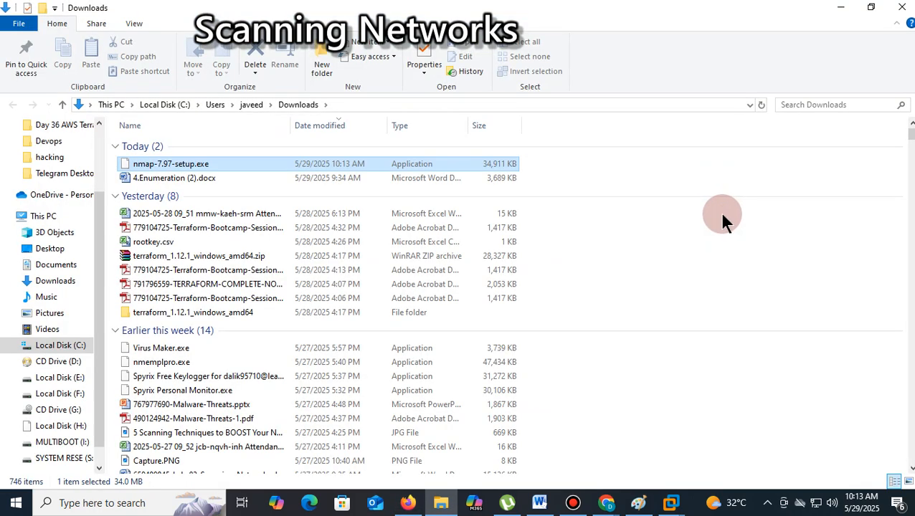
# - Start the nmap-7.97-setup.exe installer with permission to make changes, cancel the setup and close the Downloads folder
pyautogui.doubleClick(197, 171)
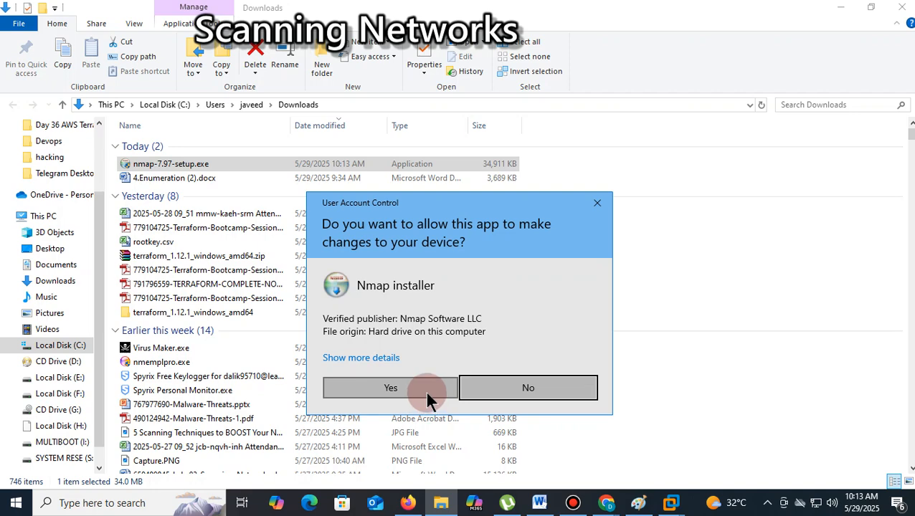
pyautogui.click(427, 393)
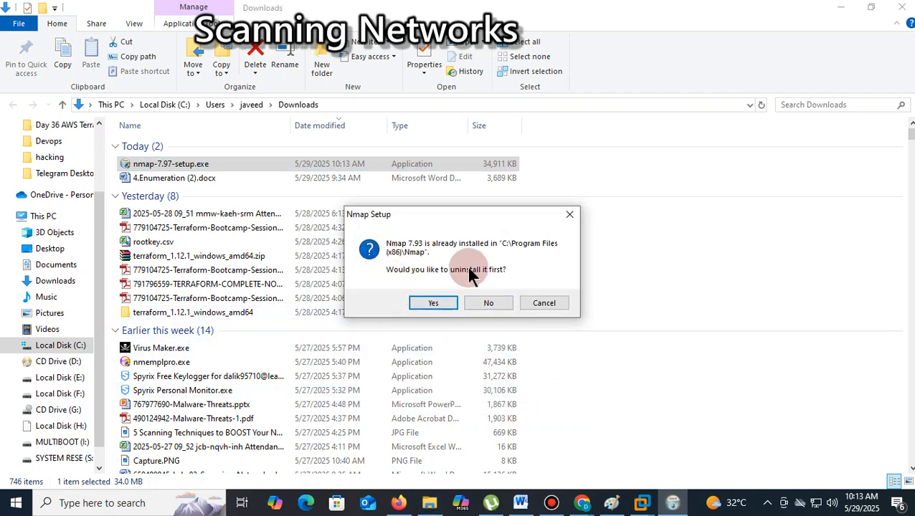
pyautogui.click(543, 304)
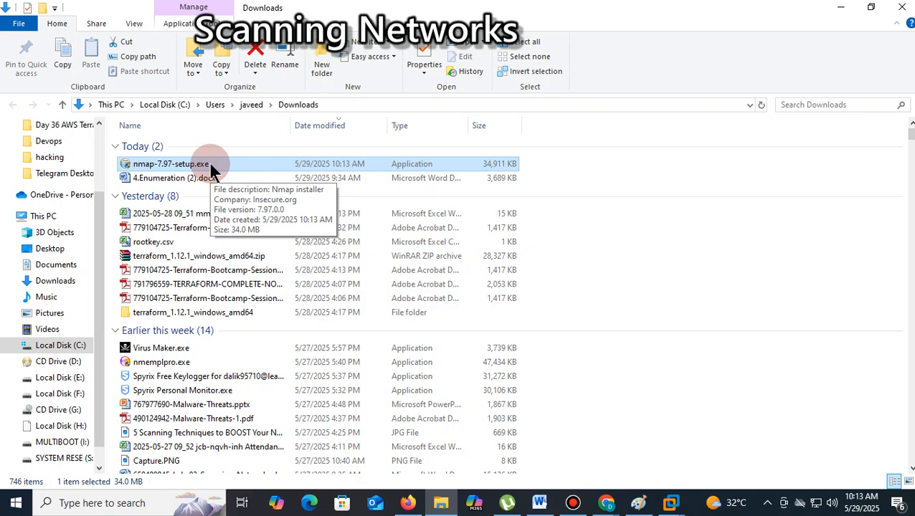
pyautogui.click(903, 8)
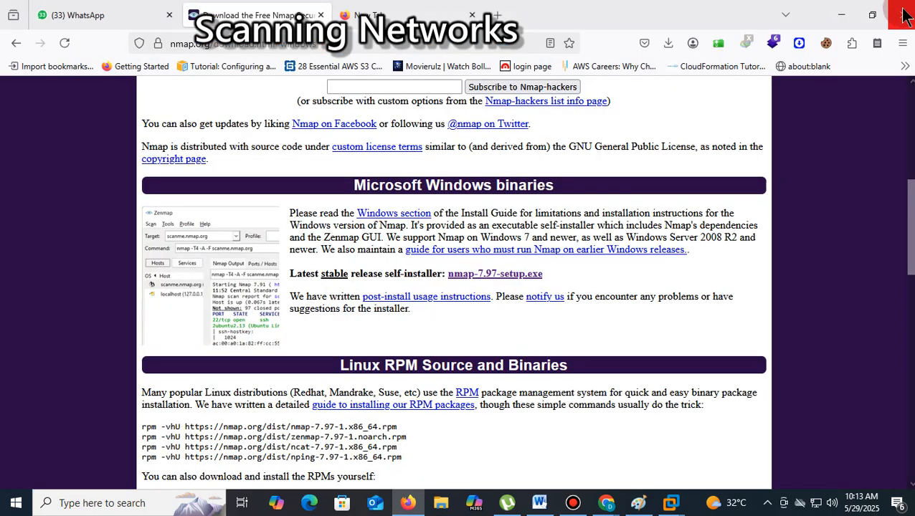
# - Search Windows for "zenmap" and launch the Nmap - Zenmap GUI app
pyautogui.click(108, 505)
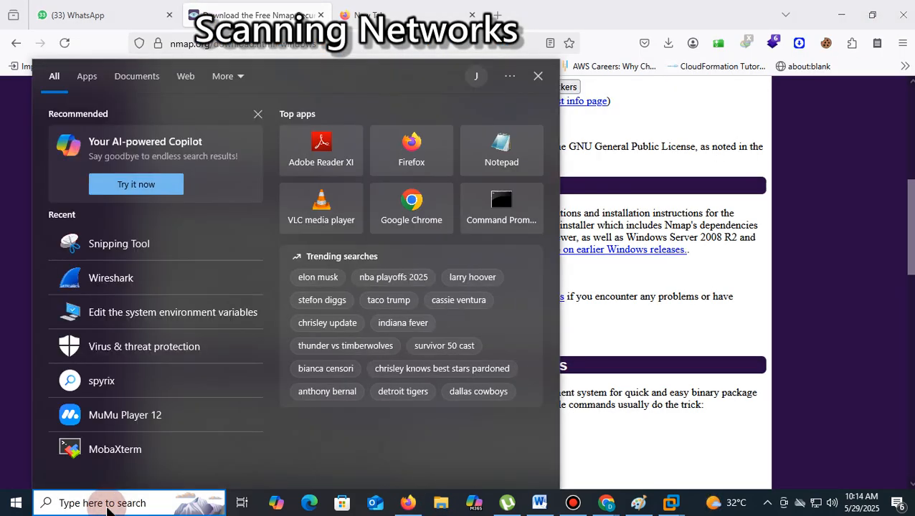
pyautogui.write('zenmap')
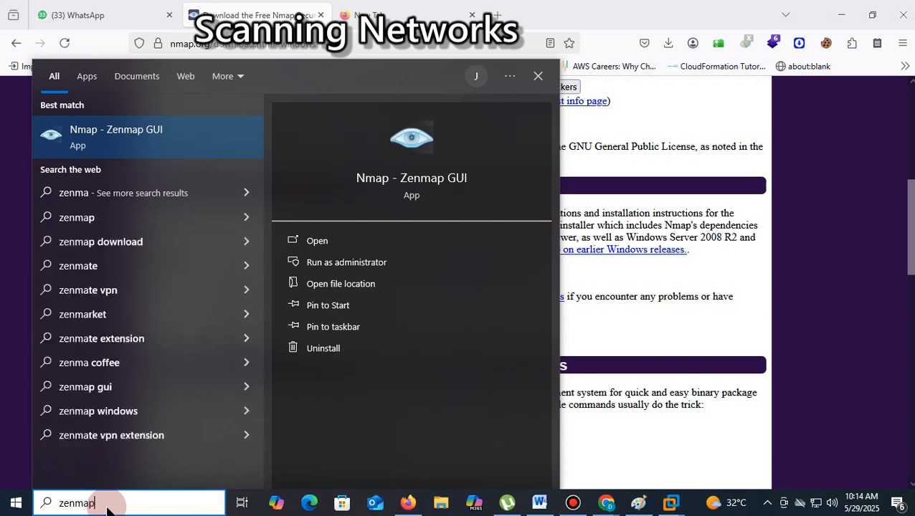
pyautogui.click(445, 160)
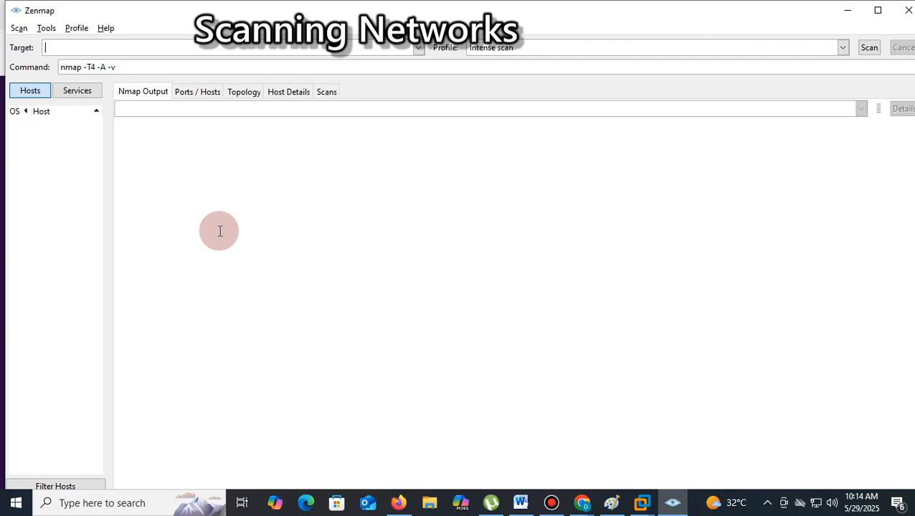
# - Switch to the Metasploitable2-Linux machine in VMware Workstation and log in with the default username and account password
pyautogui.click(642, 503)
pyautogui.click(811, 424)
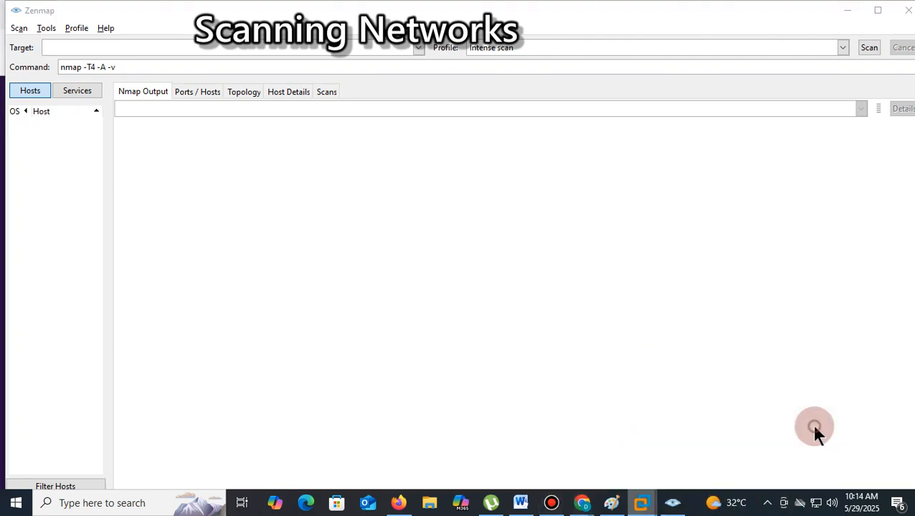
pyautogui.click(479, 396)
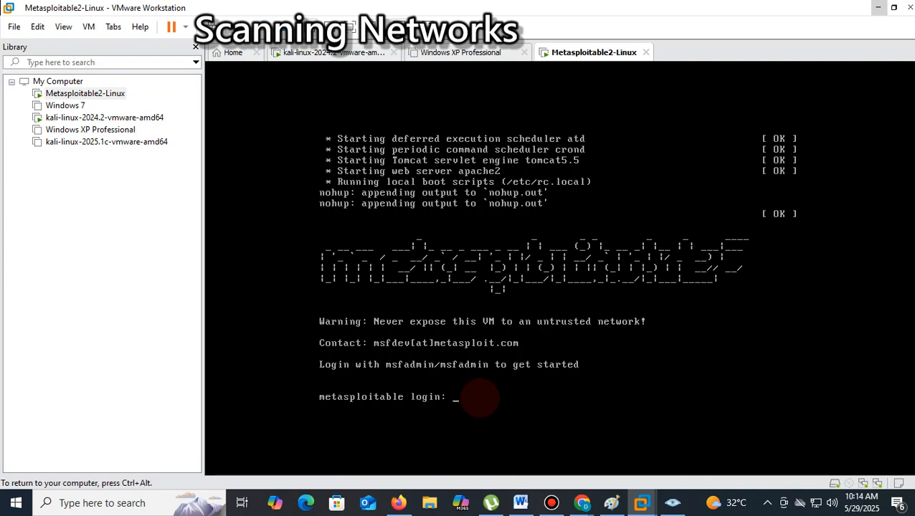
pyautogui.write('msfadmin')
pyautogui.press('Return')
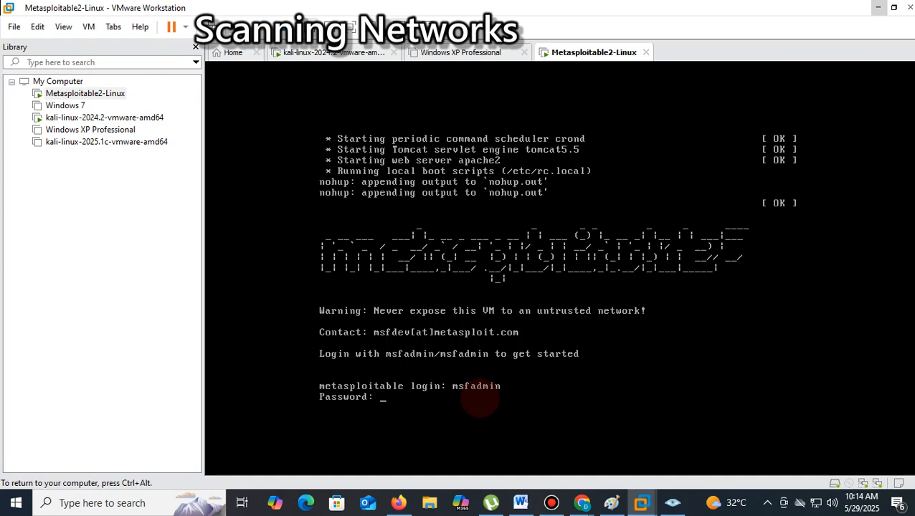
pyautogui.press('Return')
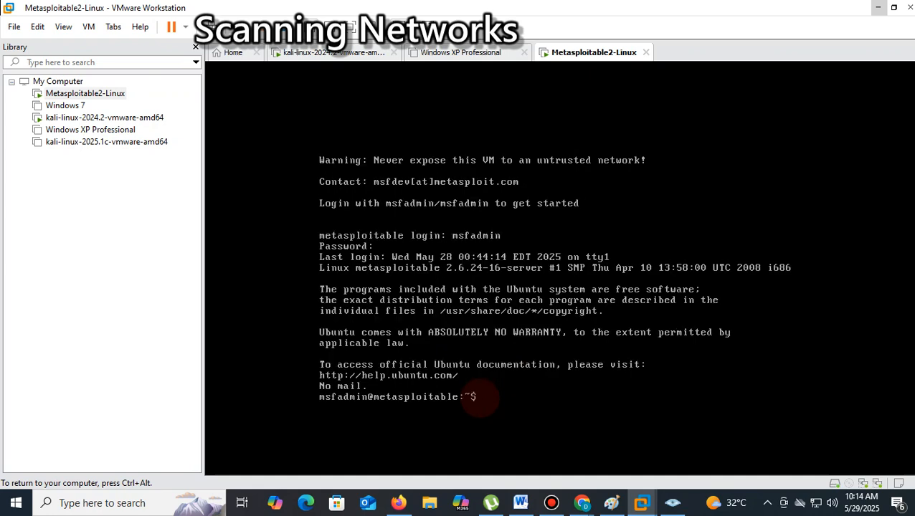
# - Run ifconfig on the Metasploitable2 machine to check its IP address, and release input back to the host
pyautogui.write('ifconfig')
pyautogui.press('Return')
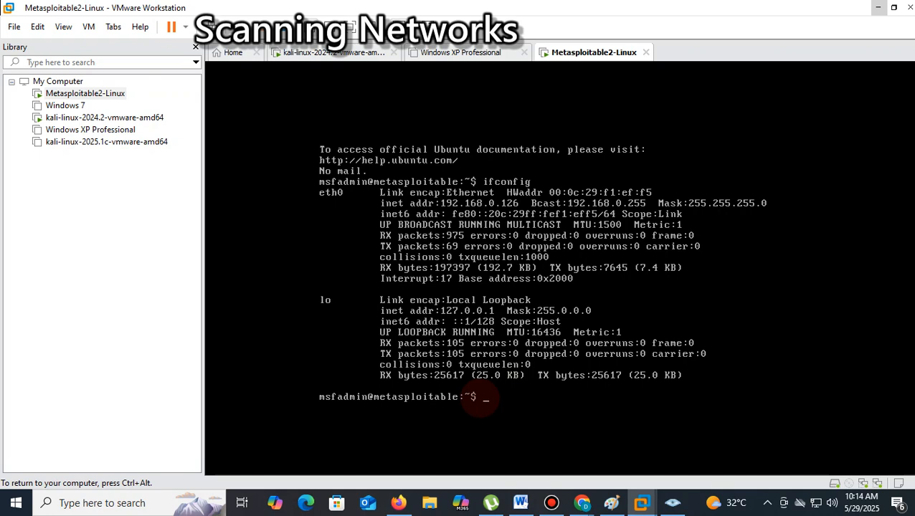
pyautogui.hotkey('ctrl', 'alt')
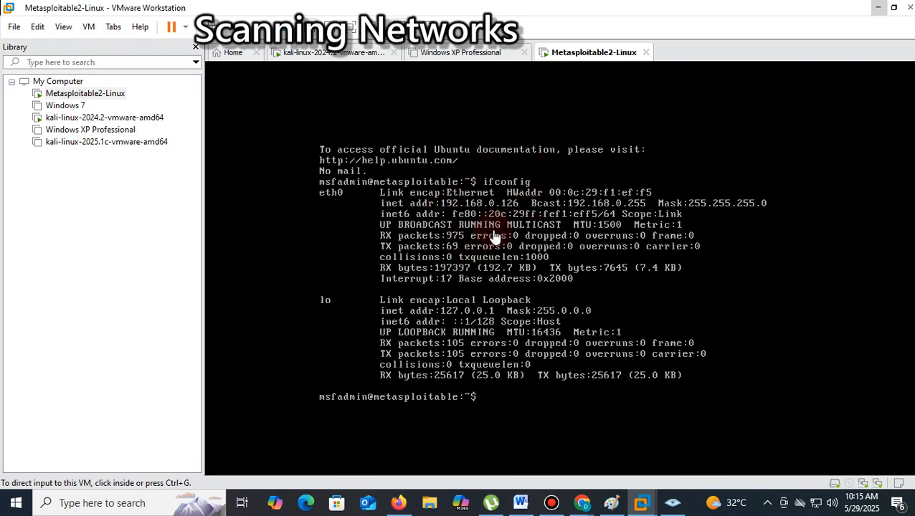
# - Switch back to Zenmap, set the scan target to 192.168.0.126 and check the generated nmap command
pyautogui.click(878, 8)
pyautogui.click(67, 48)
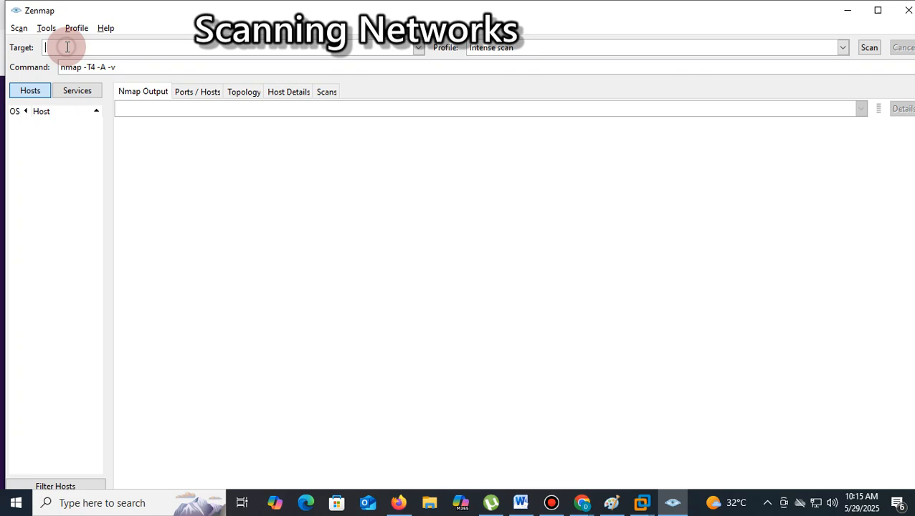
pyautogui.write('192')
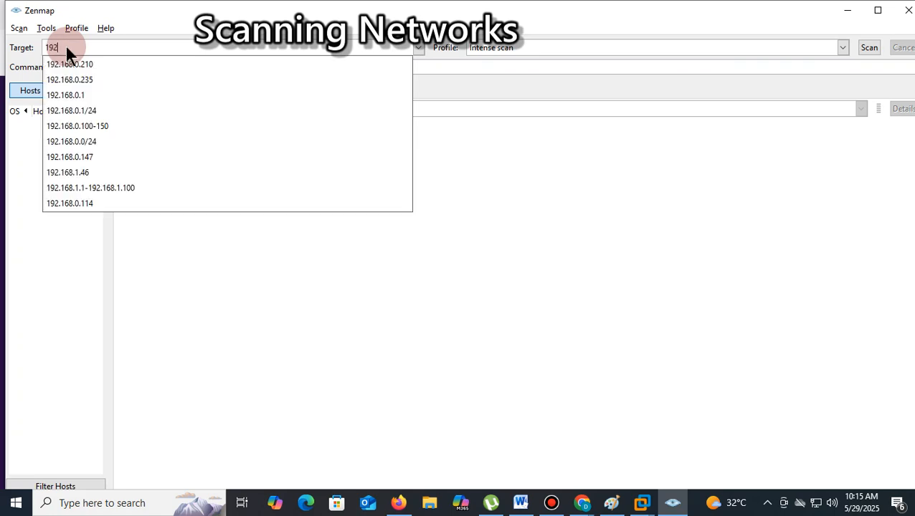
pyautogui.write('.168.0.12')
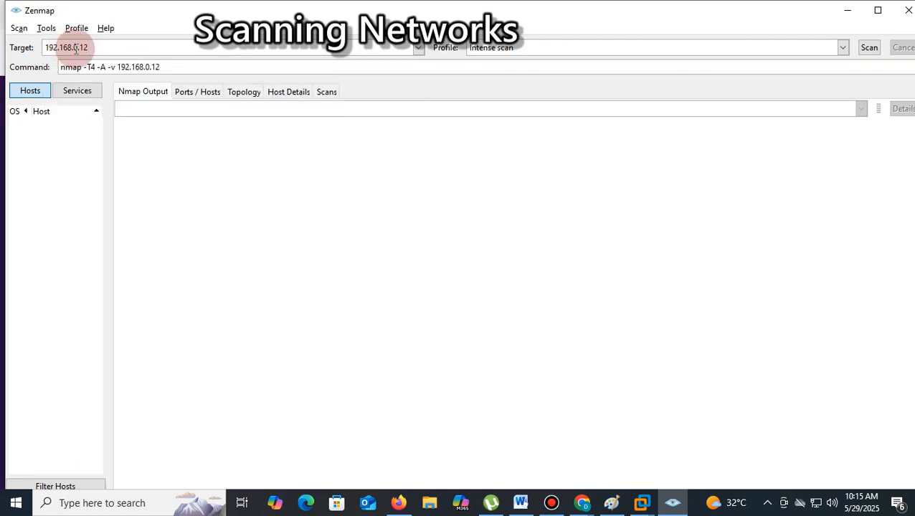
pyautogui.write('6')
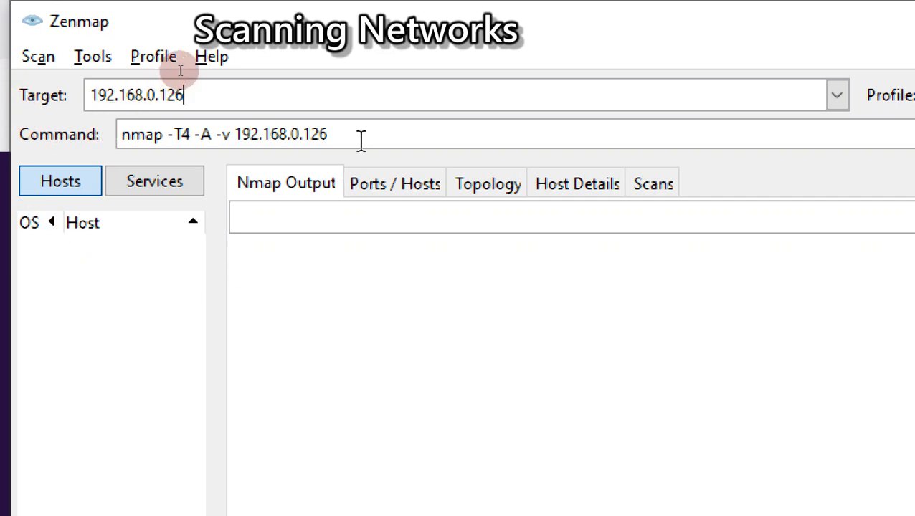
pyautogui.moveTo(361, 140); pyautogui.dragTo(100, 154)
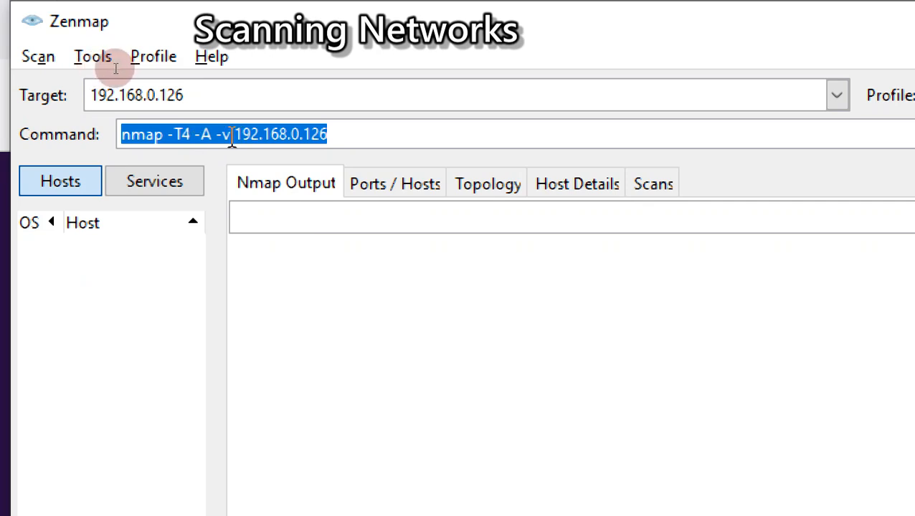
pyautogui.click(402, 134)
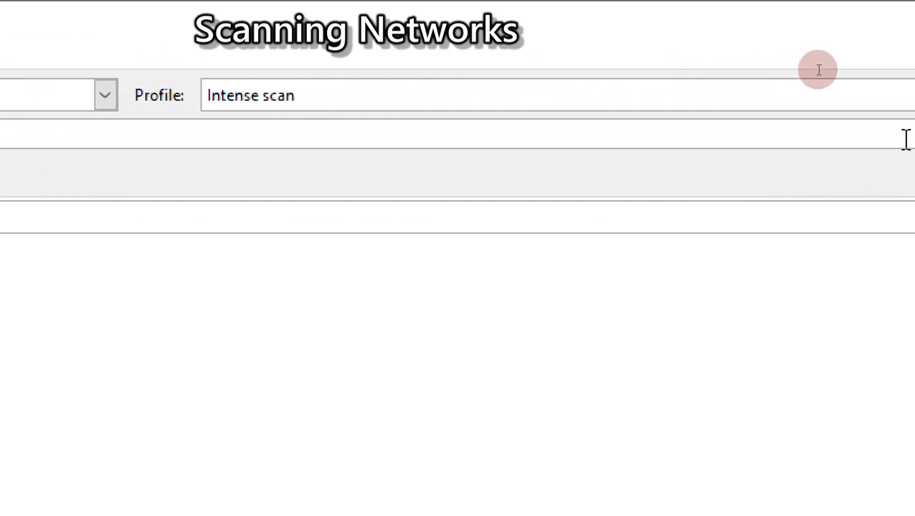
# - Choose the Intense scan profile and start the scan of 192.168.0.126
pyautogui.click(861, 96)
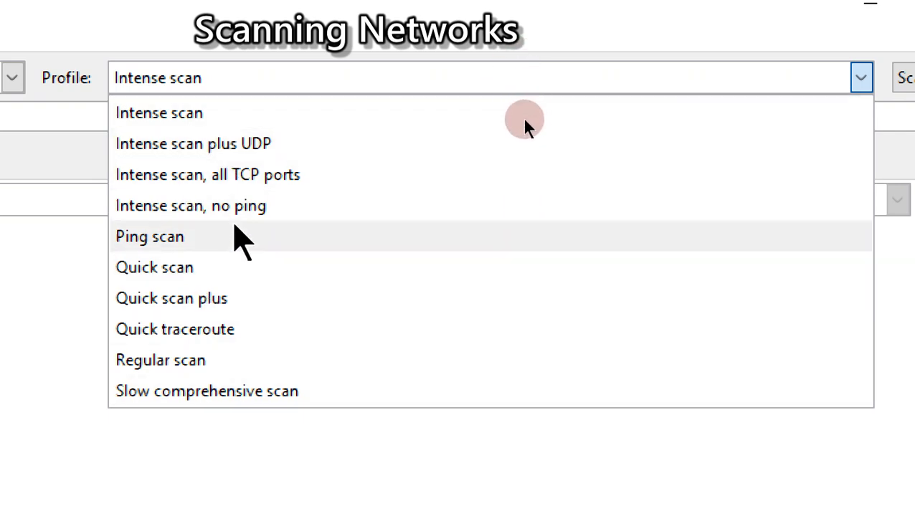
pyautogui.click(173, 114)
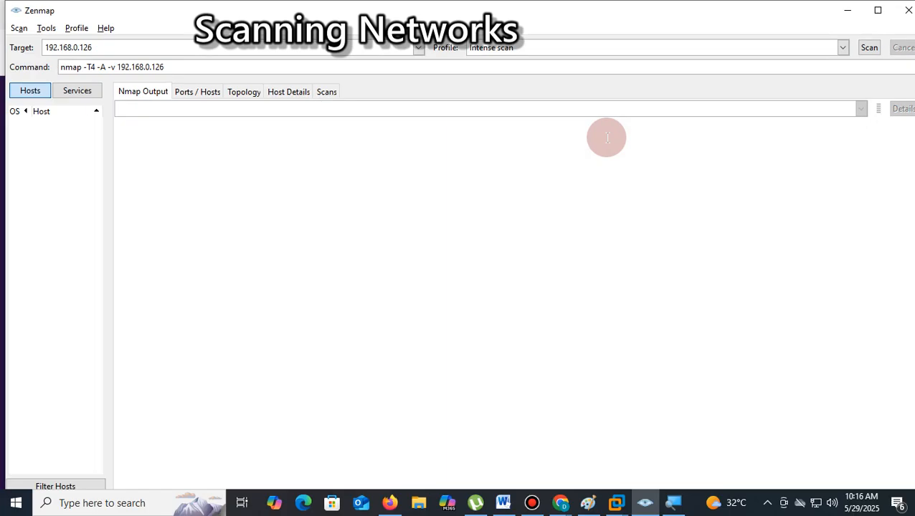
pyautogui.click(870, 47)
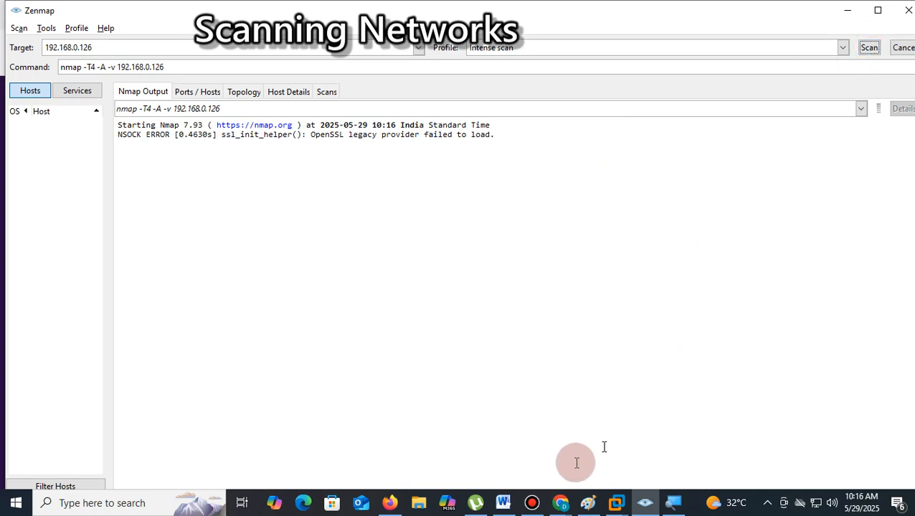
# - Switch to the Google Meet window, dismiss the raised-hands notice, check the in-call messages and return to Zenmap
pyautogui.moveTo(560, 503)
pyautogui.click(476, 428)
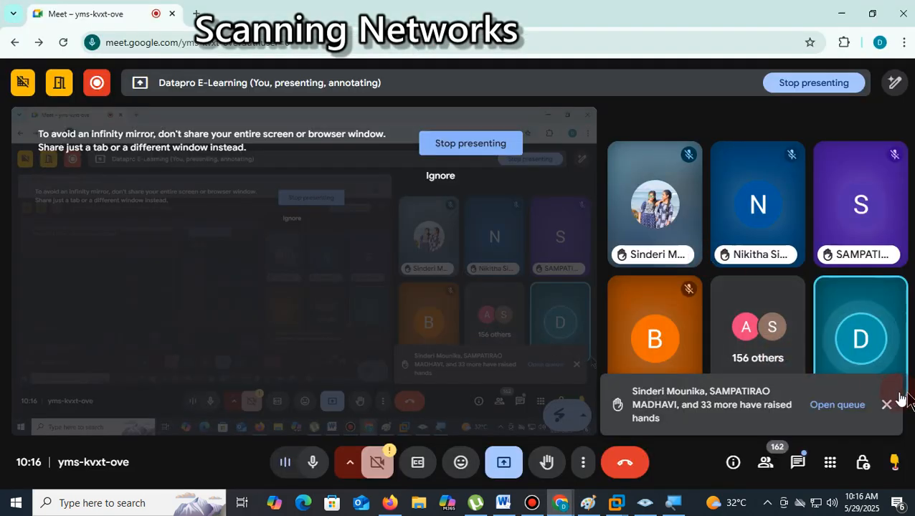
pyautogui.click(886, 405)
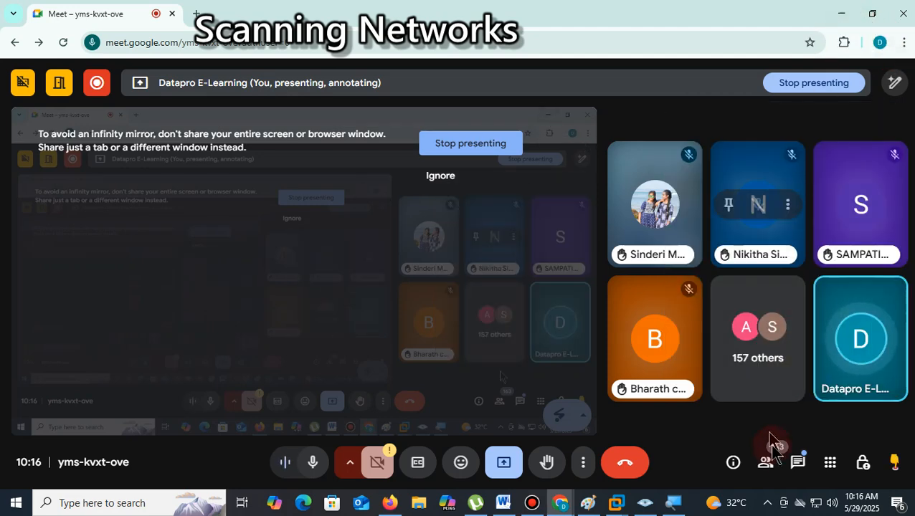
pyautogui.click(798, 463)
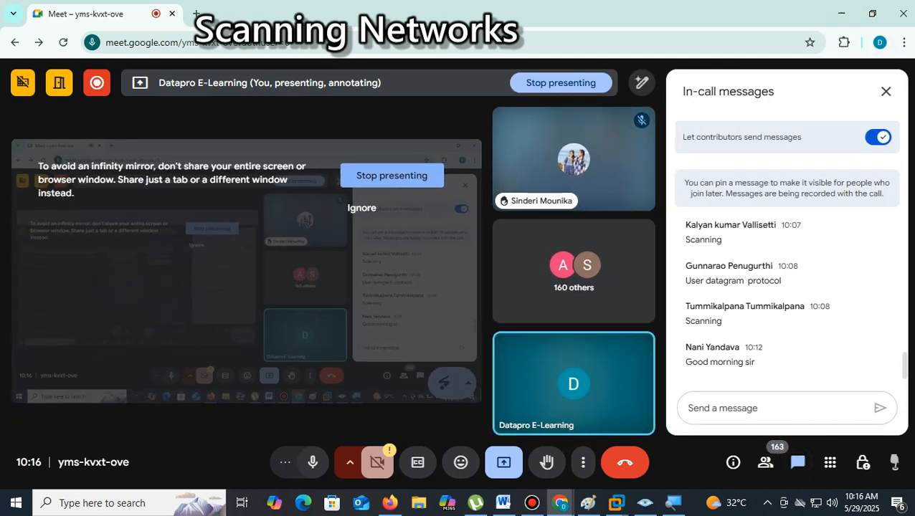
pyautogui.click(885, 92)
pyautogui.click(842, 13)
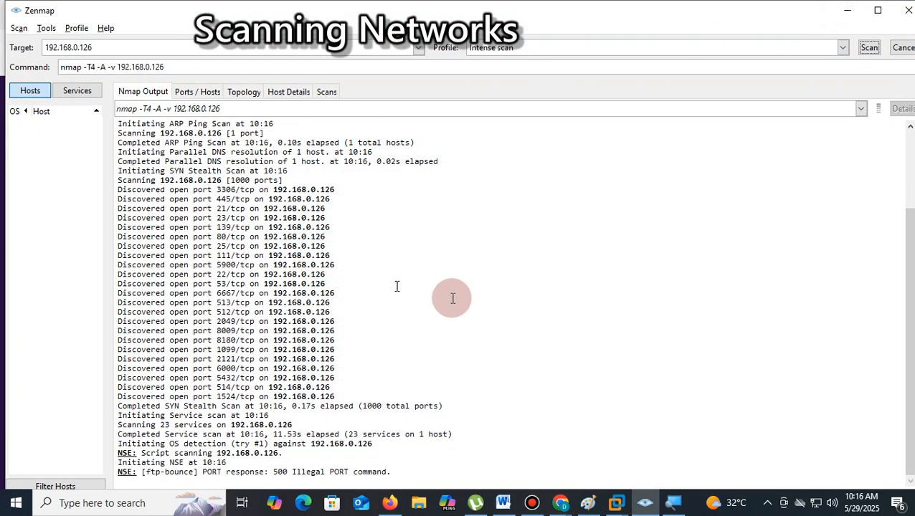
# - Examine the scan's Nmap output, the Ports / Hosts and Topology views, the Hosts Viewer and the scan command
pyautogui.scroll(3, 550, 352)
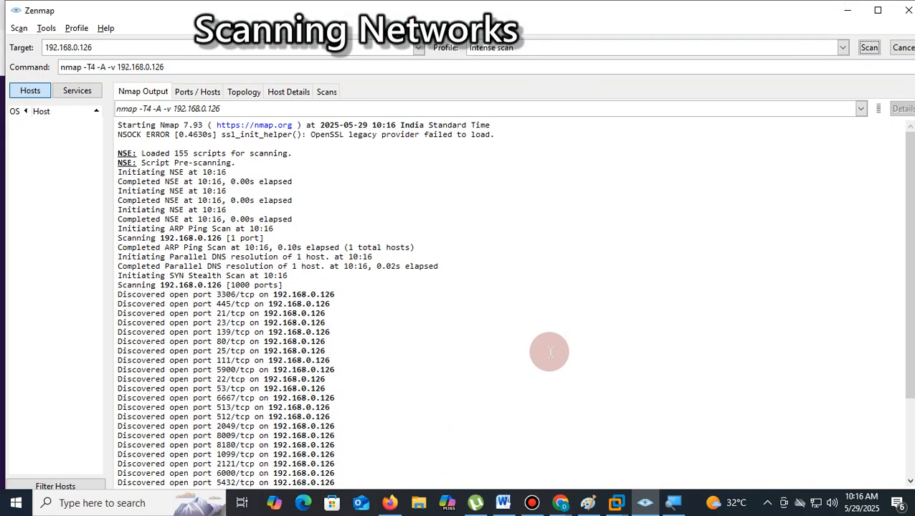
pyautogui.scroll(-3, 550, 352)
pyautogui.moveTo(412, 457); pyautogui.dragTo(127, 128)
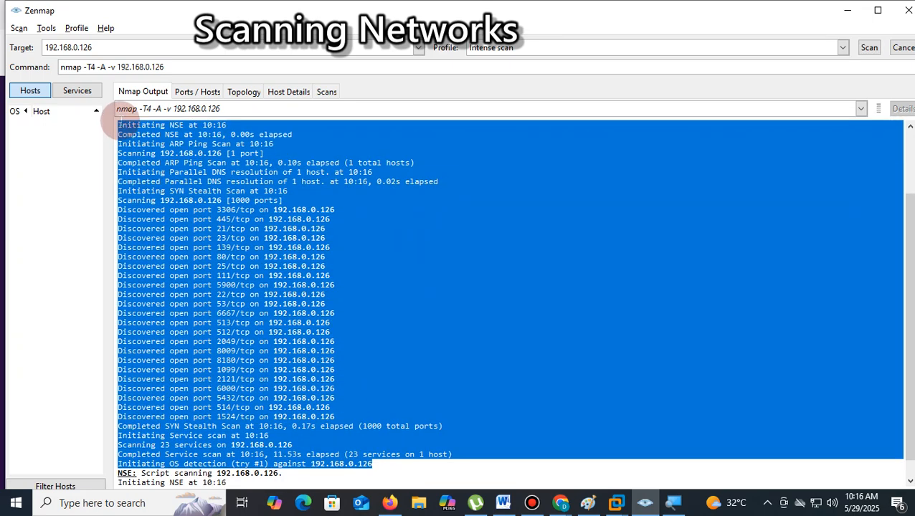
pyautogui.click(184, 94)
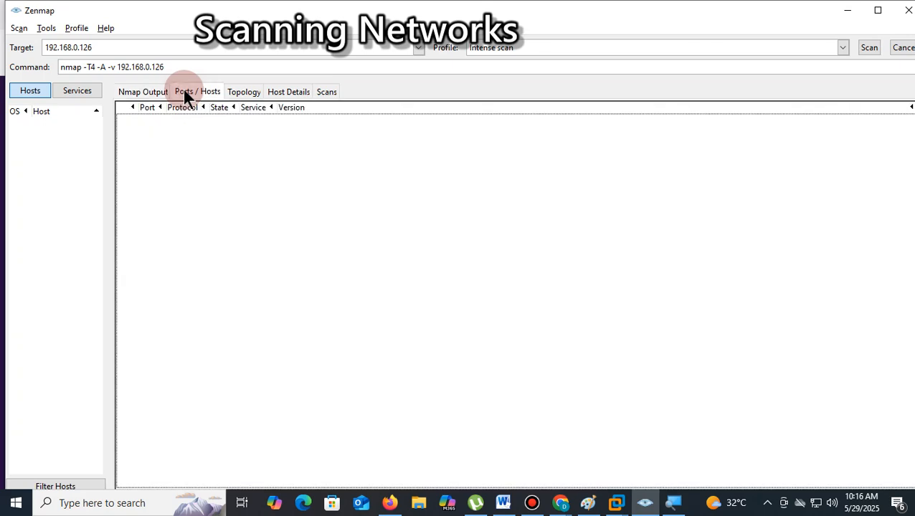
pyautogui.click(153, 92)
pyautogui.click(247, 92)
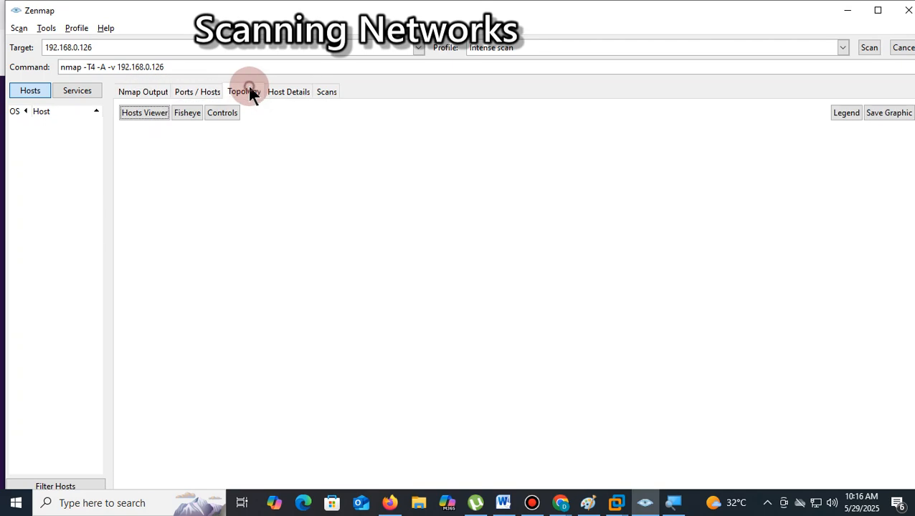
pyautogui.click(143, 112)
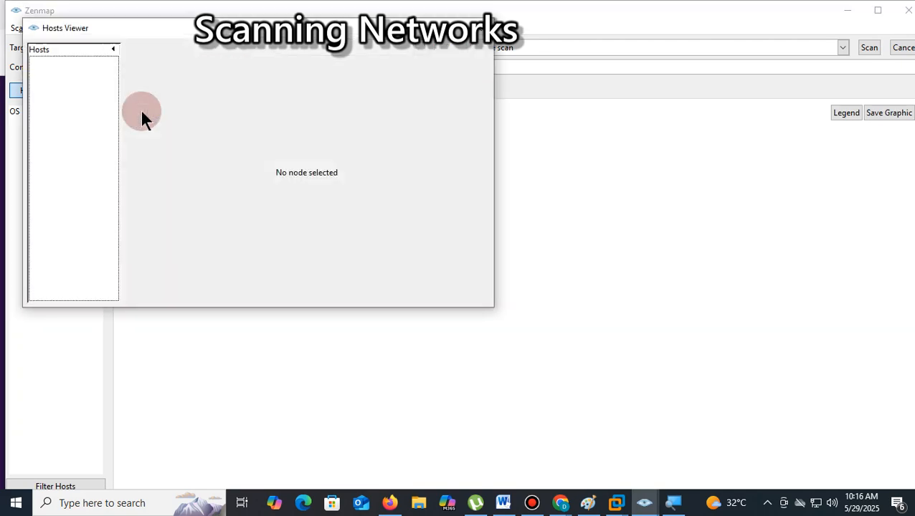
pyautogui.click(479, 29)
pyautogui.click(138, 91)
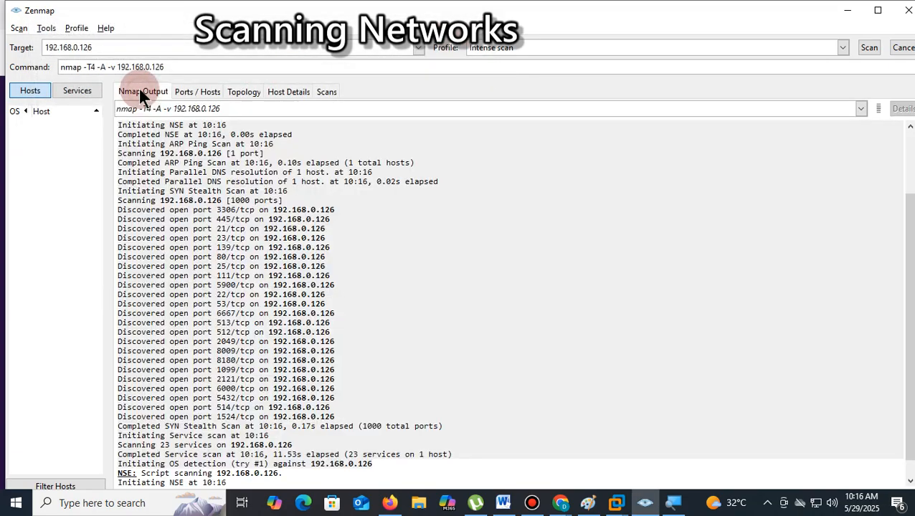
pyautogui.moveTo(164, 66); pyautogui.dragTo(72, 66)
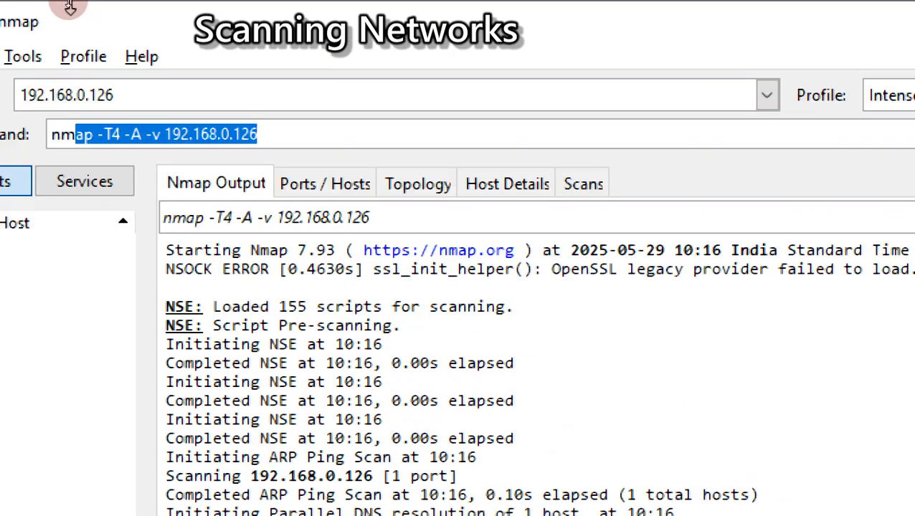
# - Change the scan target to the whole subnet 192.168.0.0/24
pyautogui.click(150, 25)
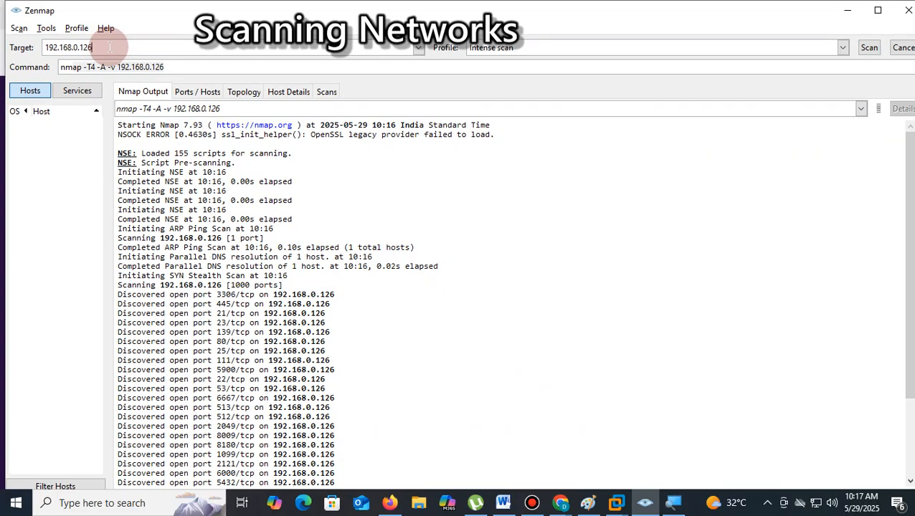
pyautogui.press('BackSpace')
pyautogui.write('\\')
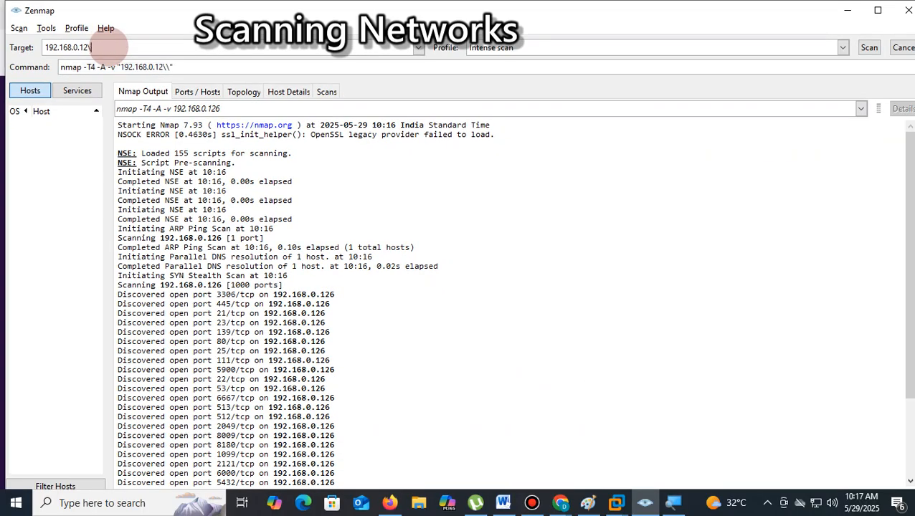
pyautogui.press('BackSpace')
pyautogui.press('BackSpace')
pyautogui.press('BackSpace')
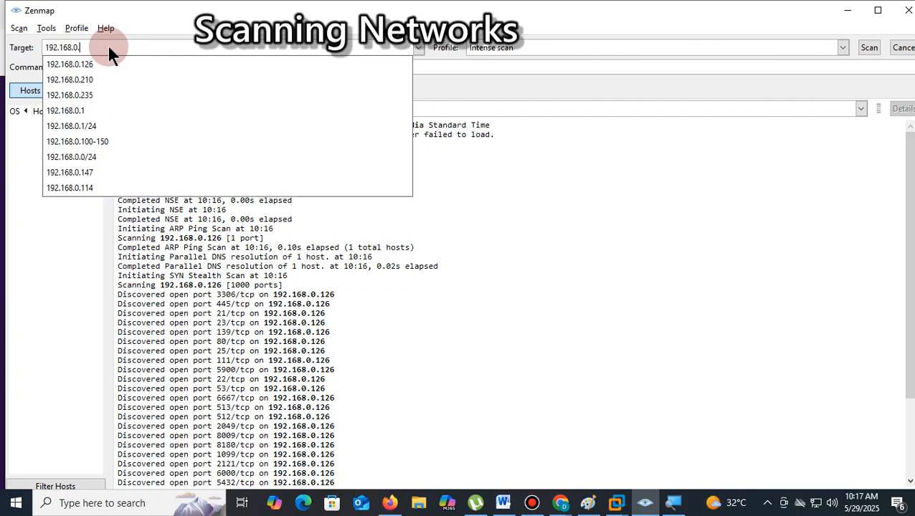
pyautogui.write('0')
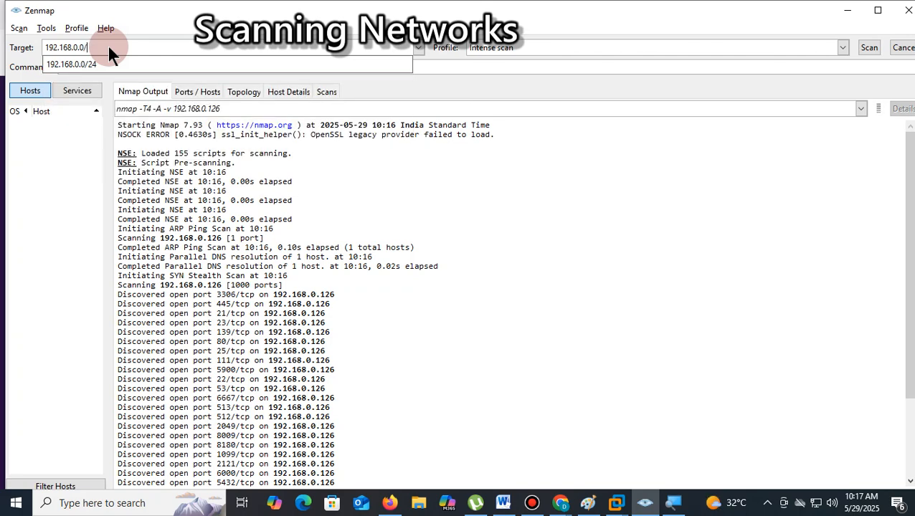
pyautogui.write('/24')
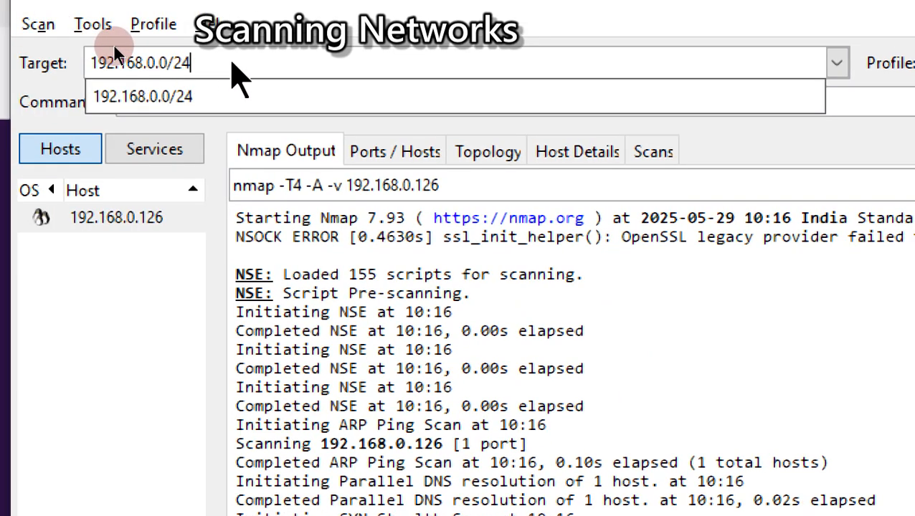
pyautogui.click(215, 59)
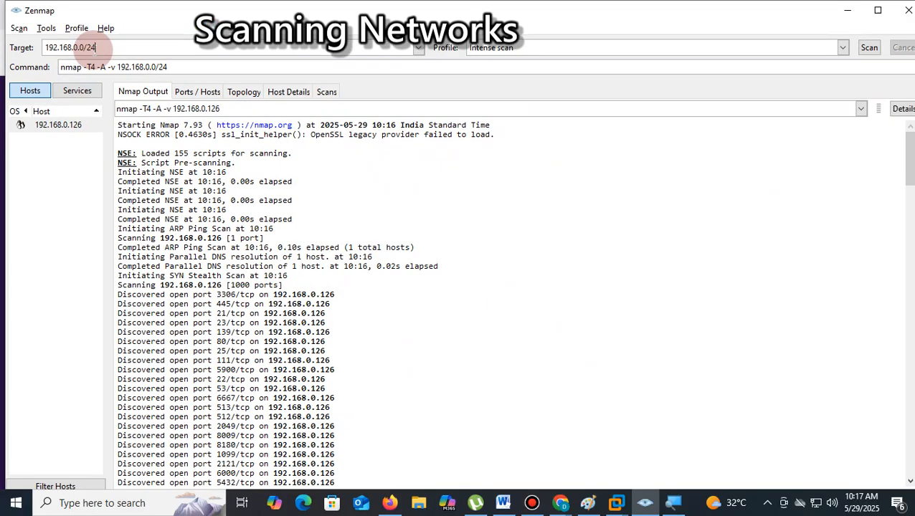
# - Keep the Intense scan profile and start scanning the 192.168.0.0/24 subnet
pyautogui.click(843, 48)
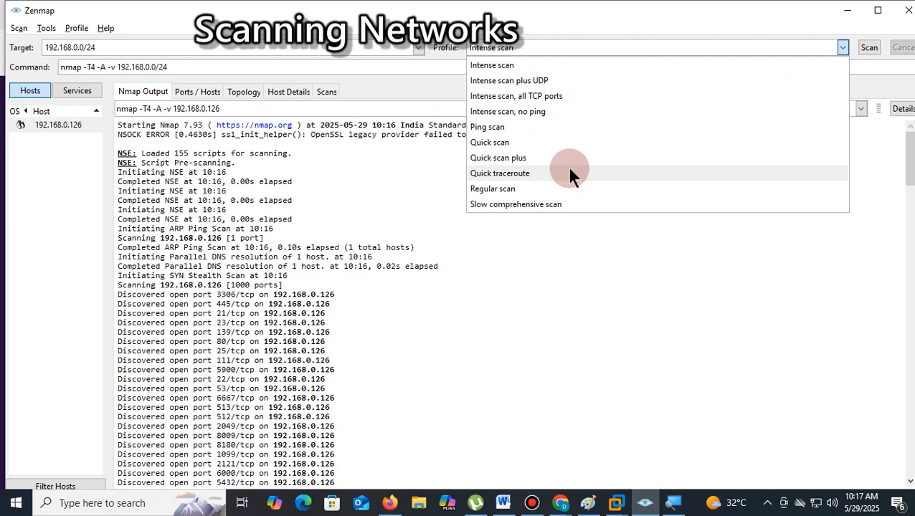
pyautogui.click(506, 66)
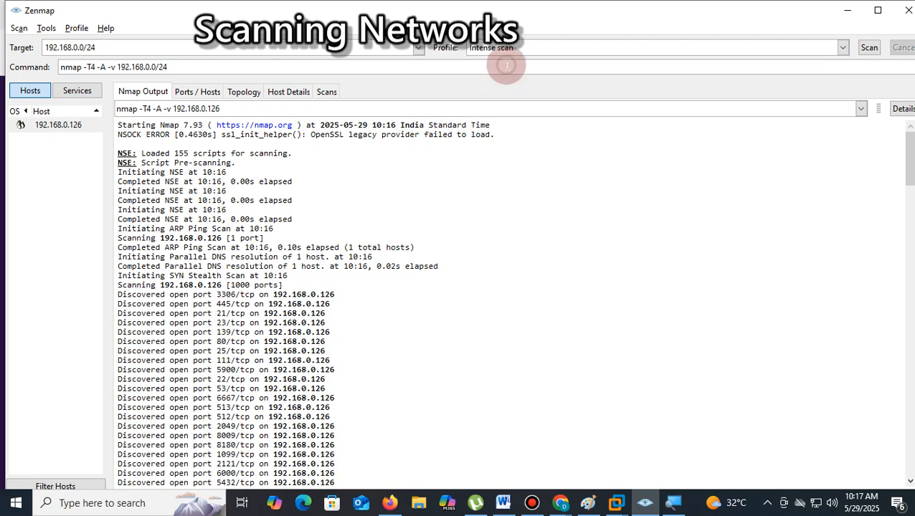
pyautogui.click(870, 48)
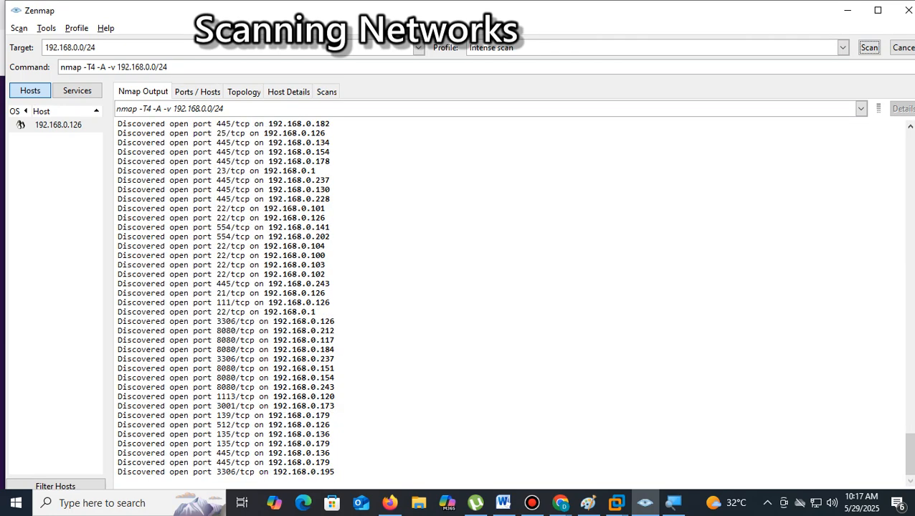
# - Review the subnet scan output from its beginning, and close Zenmap without saving the scans
pyautogui.scroll(20, 503, 337)
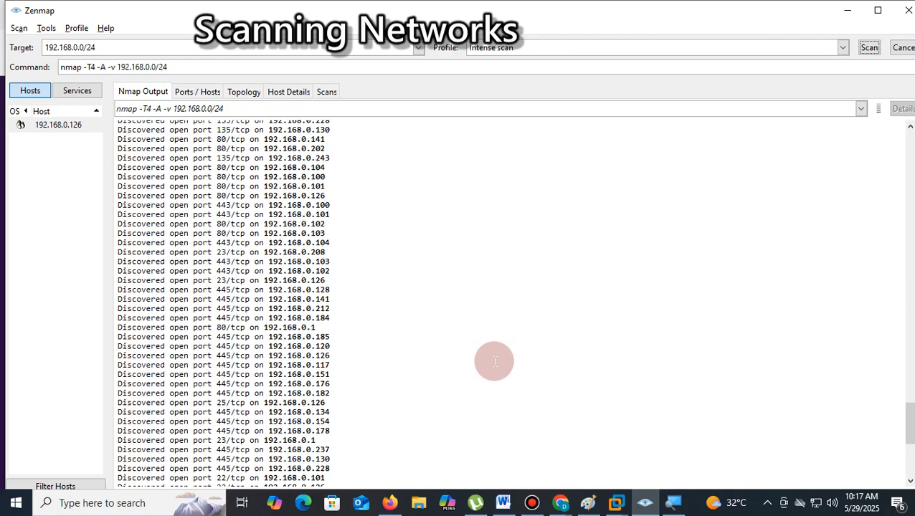
pyautogui.scroll(20, 494, 363)
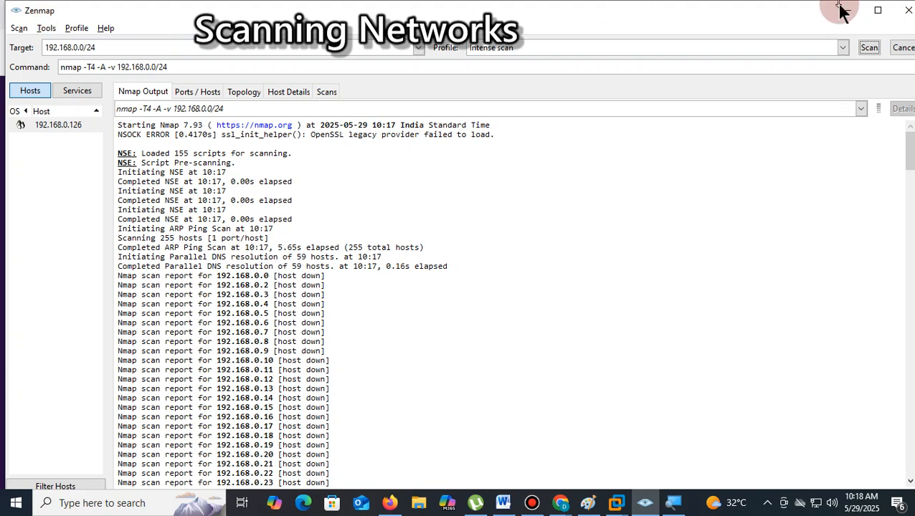
pyautogui.click(908, 10)
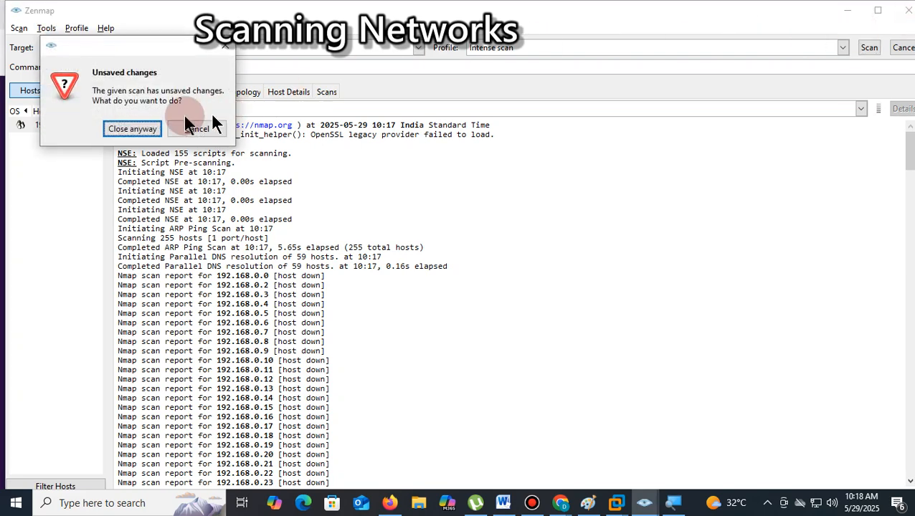
pyautogui.click(128, 123)
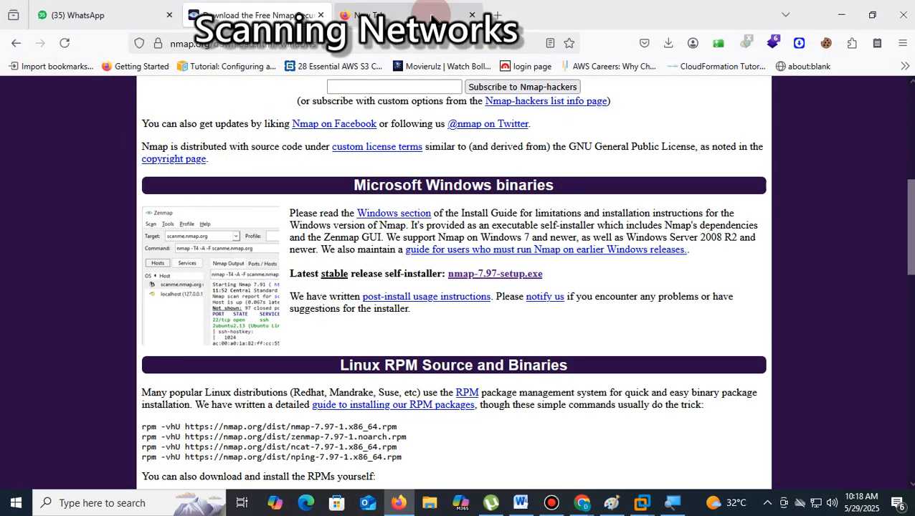
# - Search Google for "angry ip scanner" in the empty browser tab and read the description of the angryip.org result
pyautogui.click(423, 14)
pyautogui.click(370, 44)
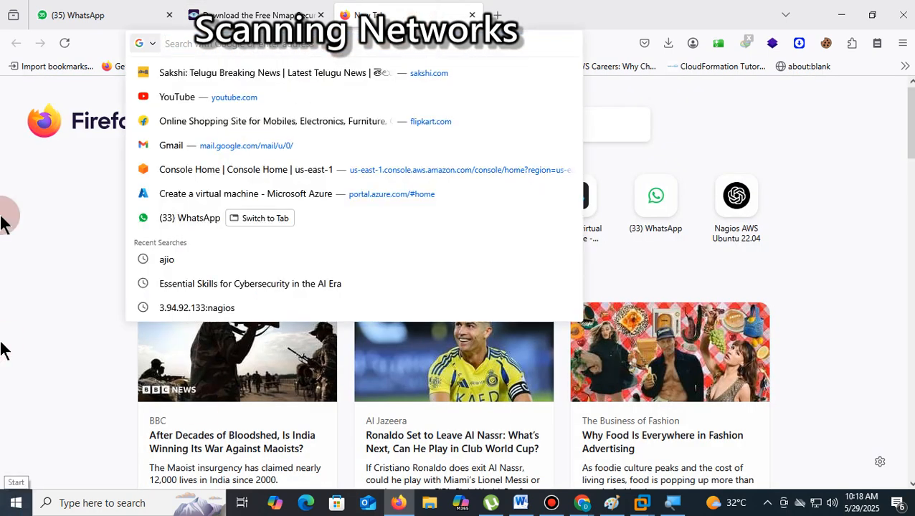
pyautogui.write('google.com/')
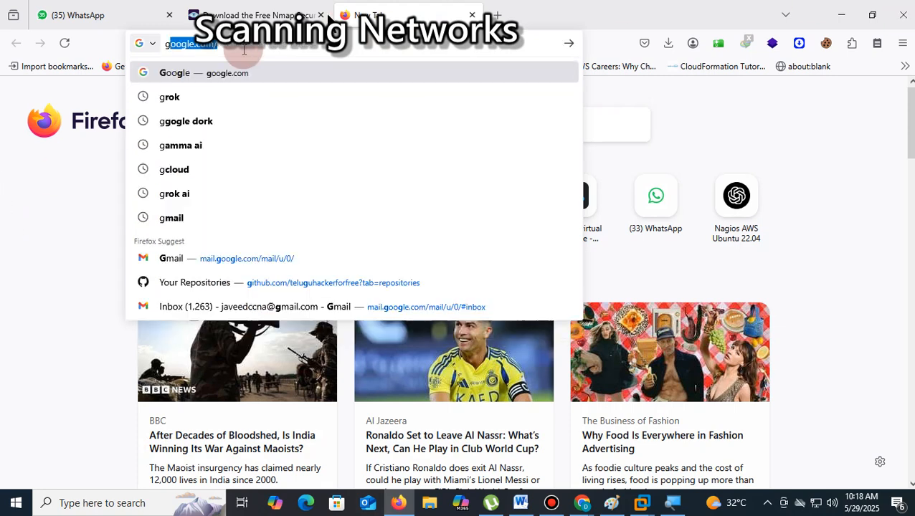
pyautogui.click(213, 79)
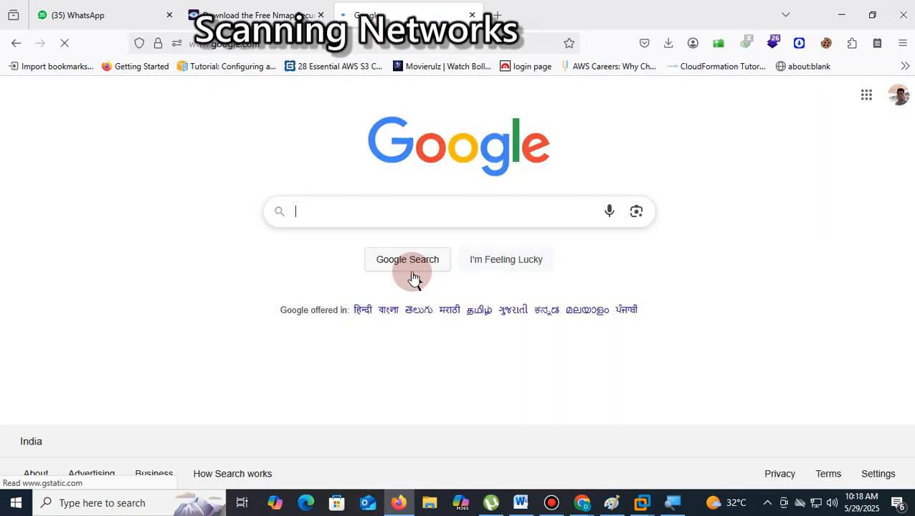
pyautogui.write('angry ')
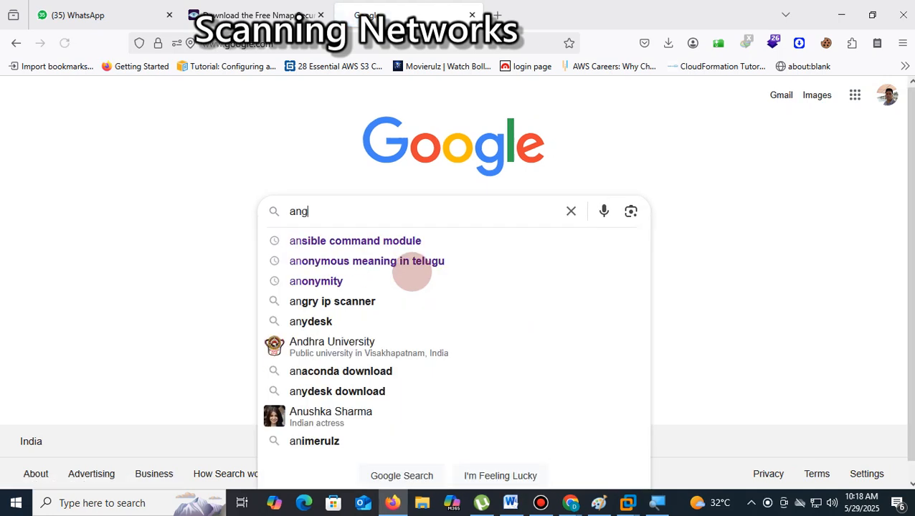
pyautogui.write('ip scanner')
pyautogui.press('Return')
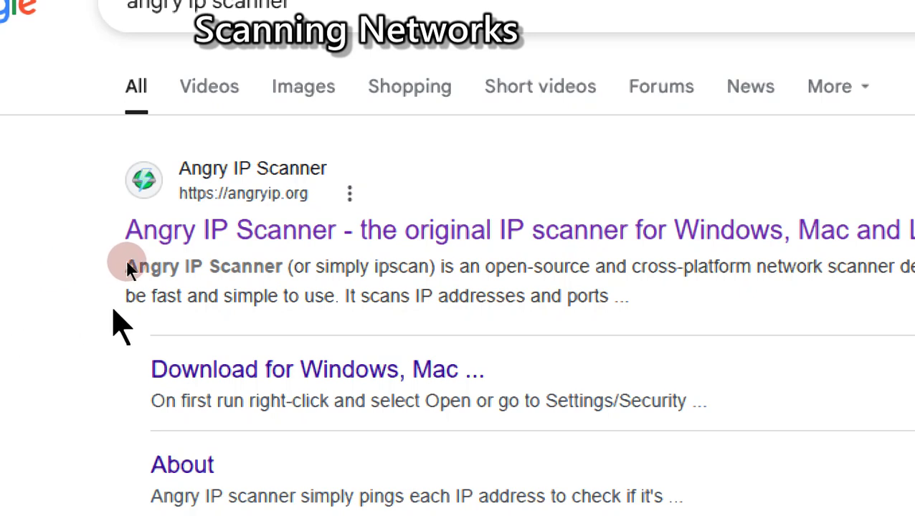
pyautogui.moveTo(440, 266); pyautogui.dragTo(547, 265)
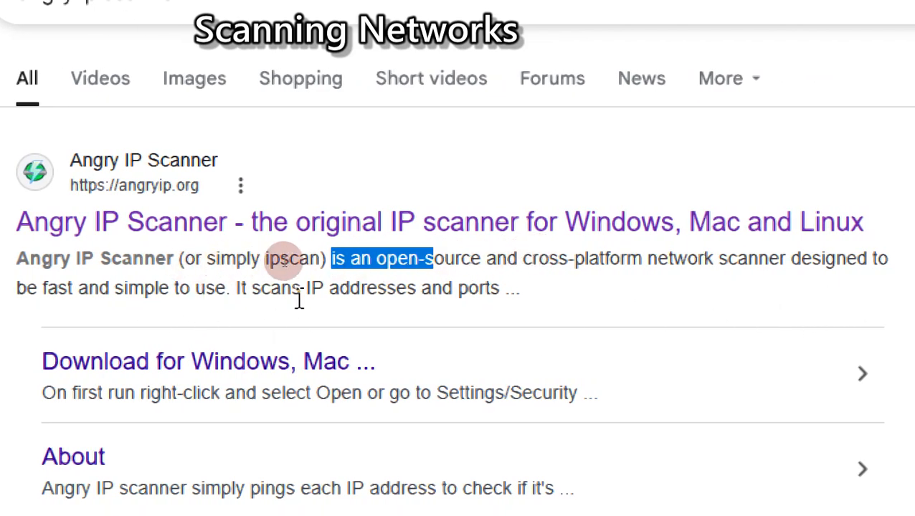
pyautogui.moveTo(523, 288); pyautogui.dragTo(216, 281)
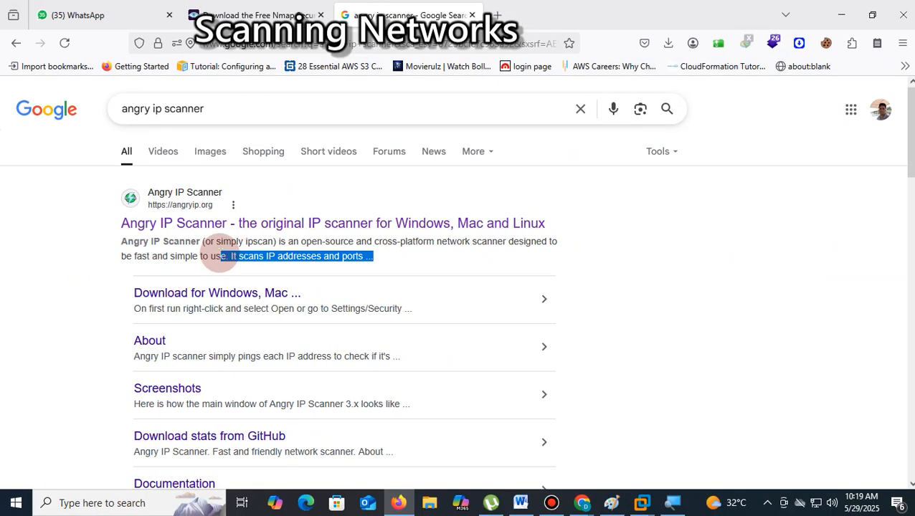
# - Open the Angry IP Scanner download page and download the Windows installer of version 3.9.1
pyautogui.click(213, 291)
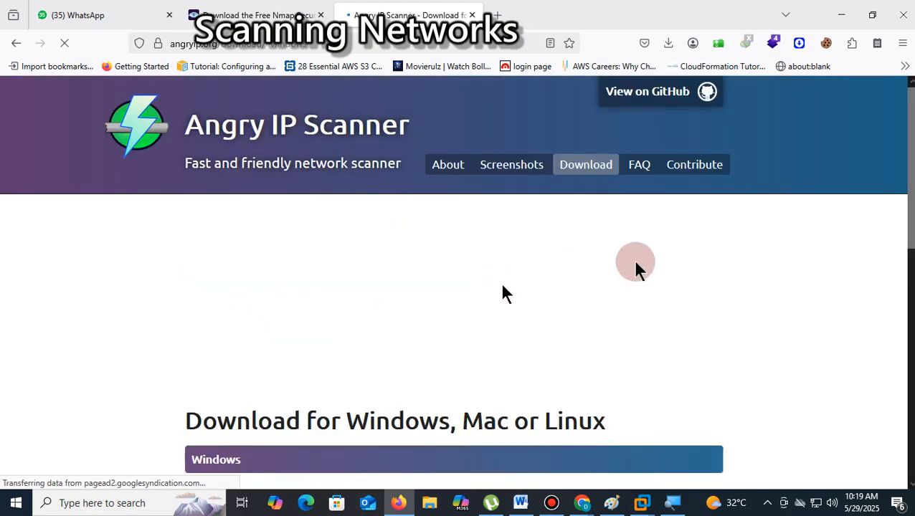
pyautogui.scroll(-5, 661, 266)
pyautogui.scroll(-1, 664, 272)
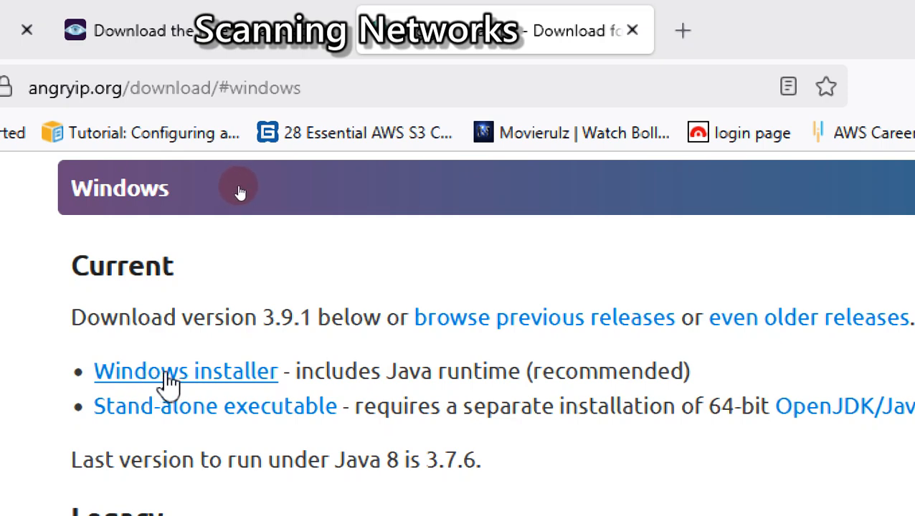
pyautogui.click(169, 382)
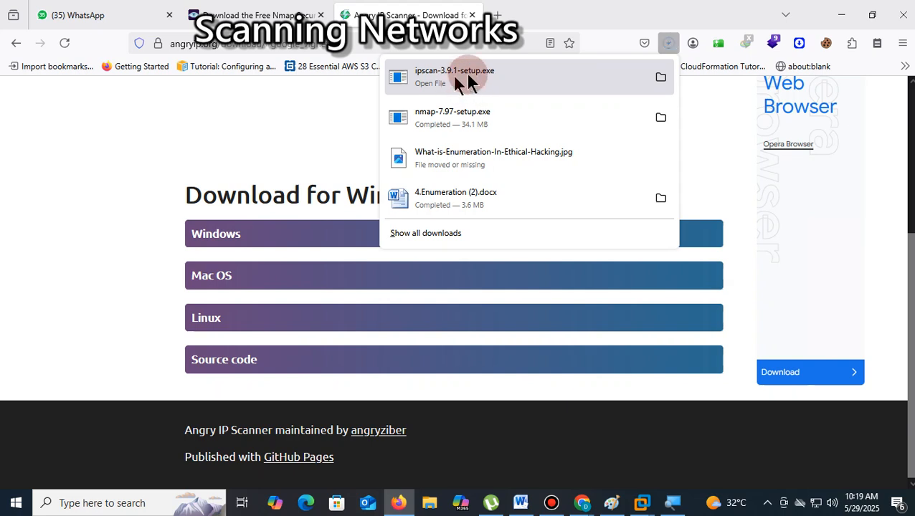
# - Show the downloaded ipscan-3.9.1-setup.exe in its folder and close the folder window
pyautogui.rightClick(452, 74)
pyautogui.click(474, 89)
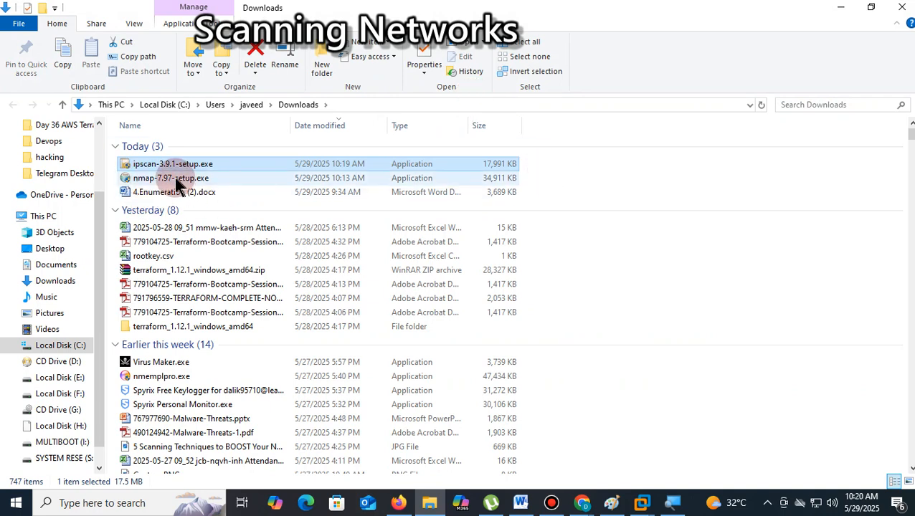
pyautogui.click(903, 10)
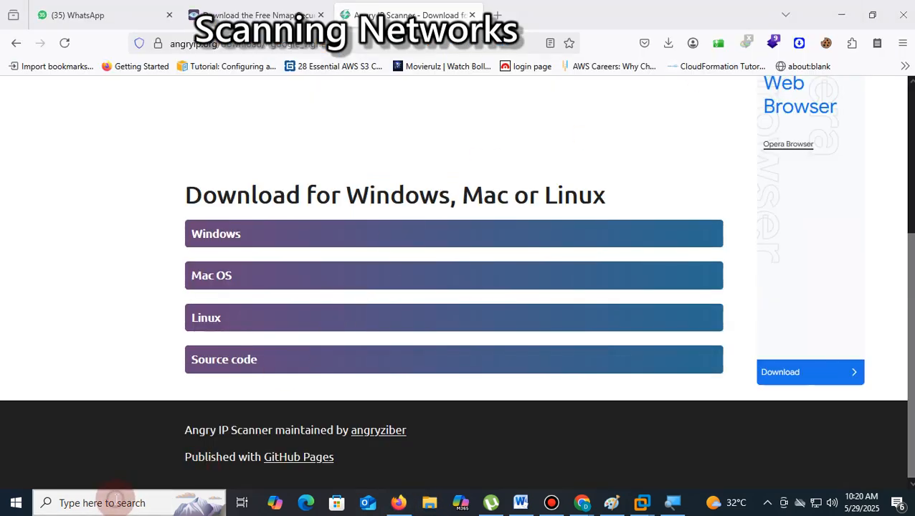
# - Find the installed Angry IP Scanner through the Windows search and launch it
pyautogui.click(116, 502)
pyautogui.write('an')
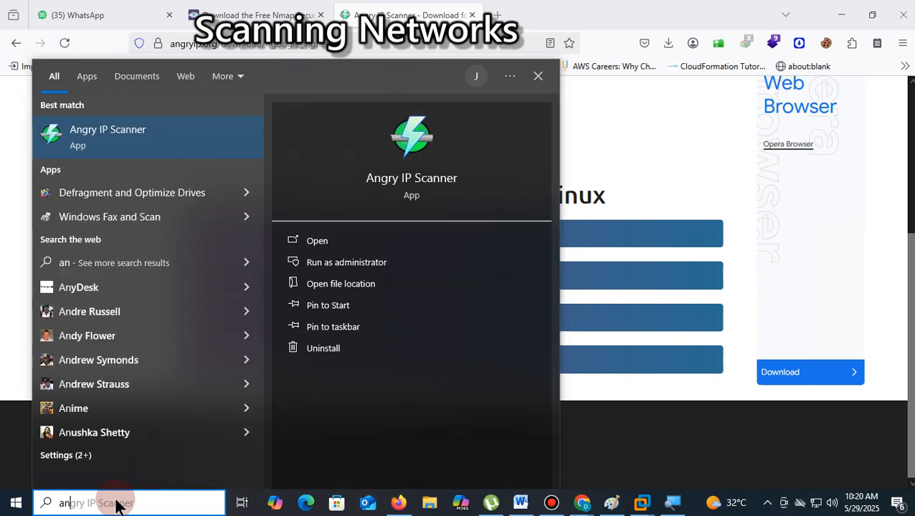
pyautogui.write('gry')
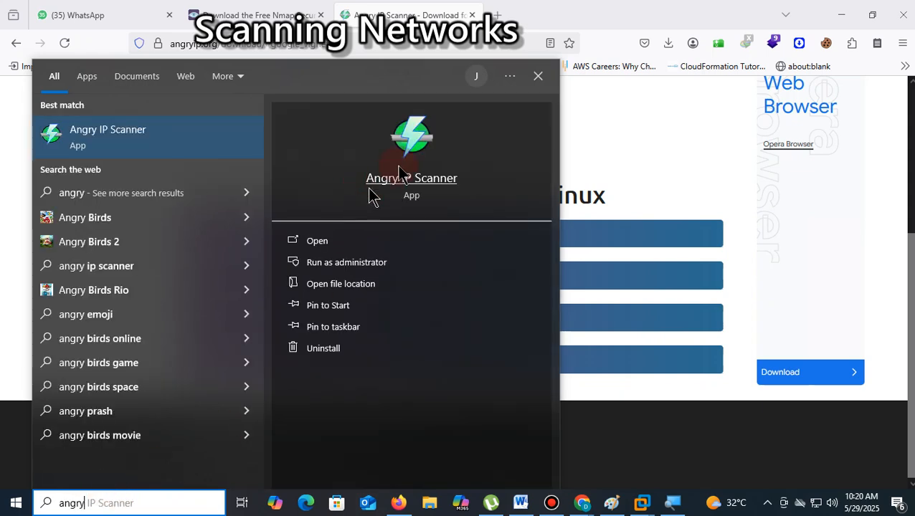
pyautogui.click(399, 168)
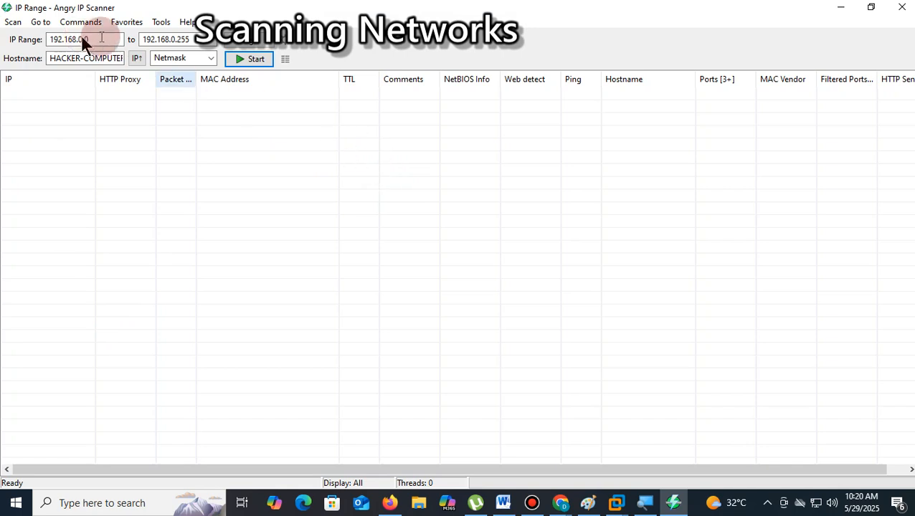
# - Review the scan range from 192.168.0.0 to 192.168.0.255 and set the netmask to /24
pyautogui.click(101, 37)
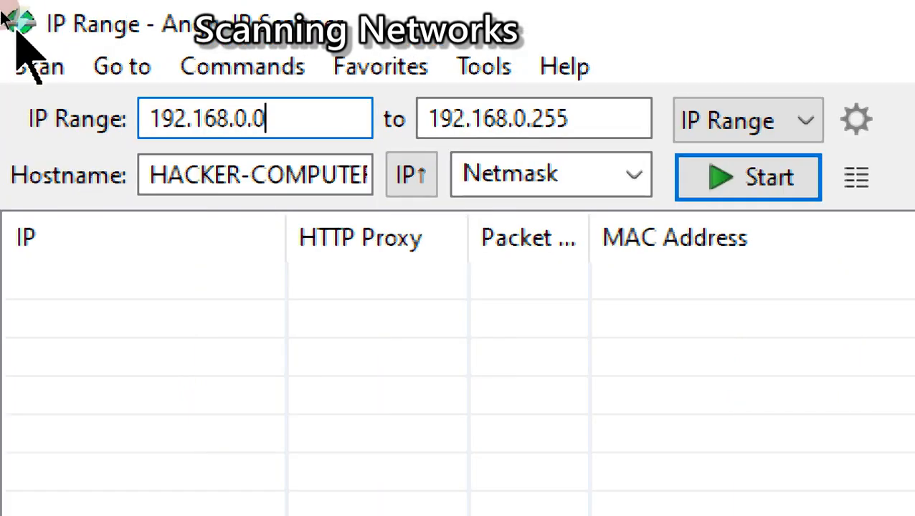
pyautogui.moveTo(286, 116); pyautogui.dragTo(157, 116)
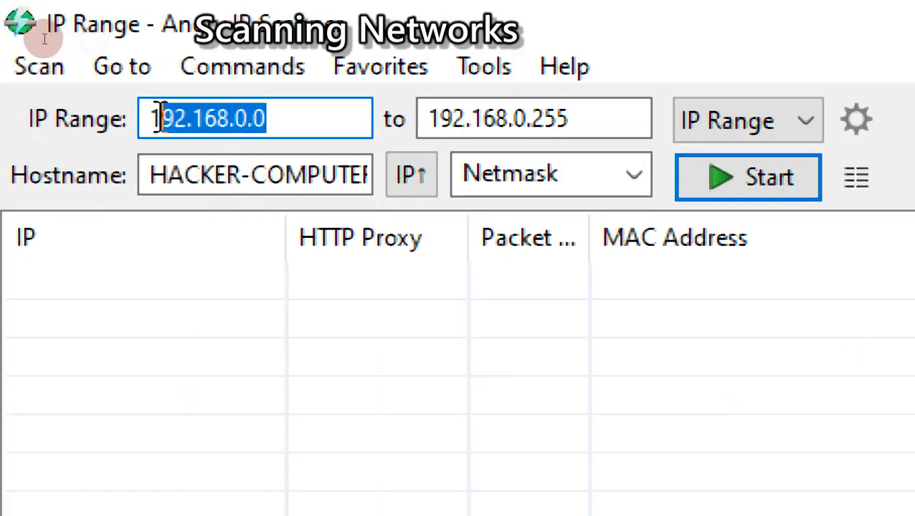
pyautogui.click(280, 119)
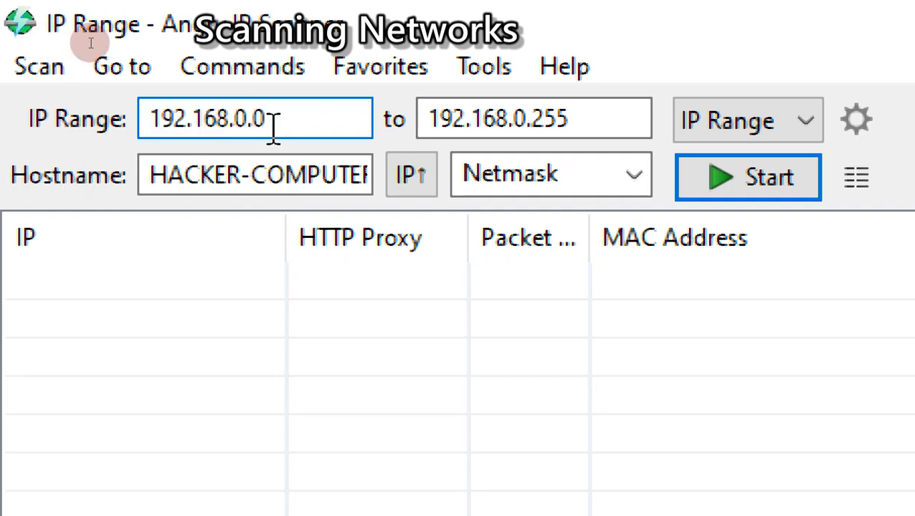
pyautogui.moveTo(272, 119); pyautogui.dragTo(142, 119)
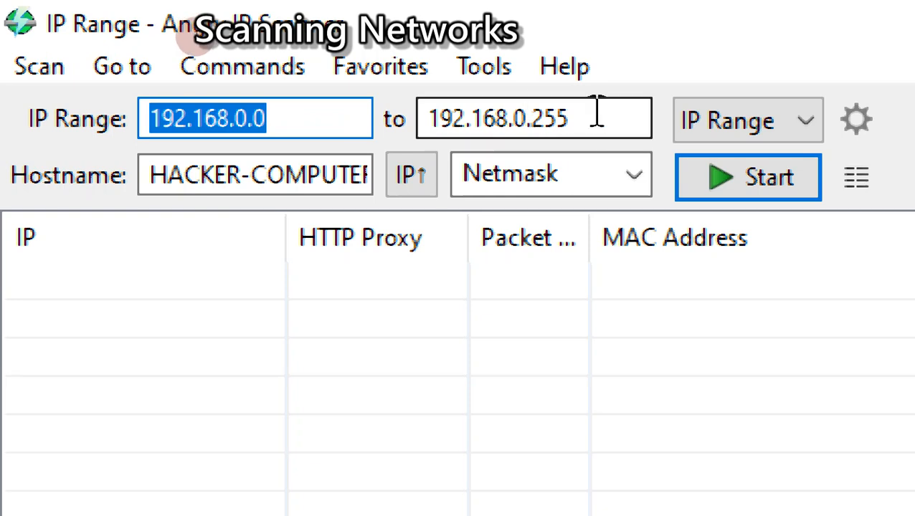
pyautogui.moveTo(596, 113); pyautogui.dragTo(395, 119)
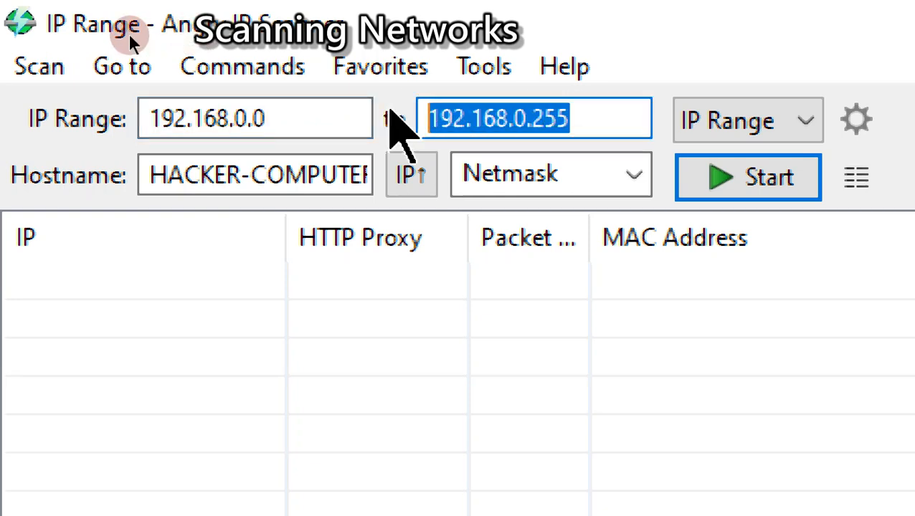
pyautogui.moveTo(279, 118); pyautogui.dragTo(161, 119)
pyautogui.moveTo(592, 118); pyautogui.dragTo(459, 120)
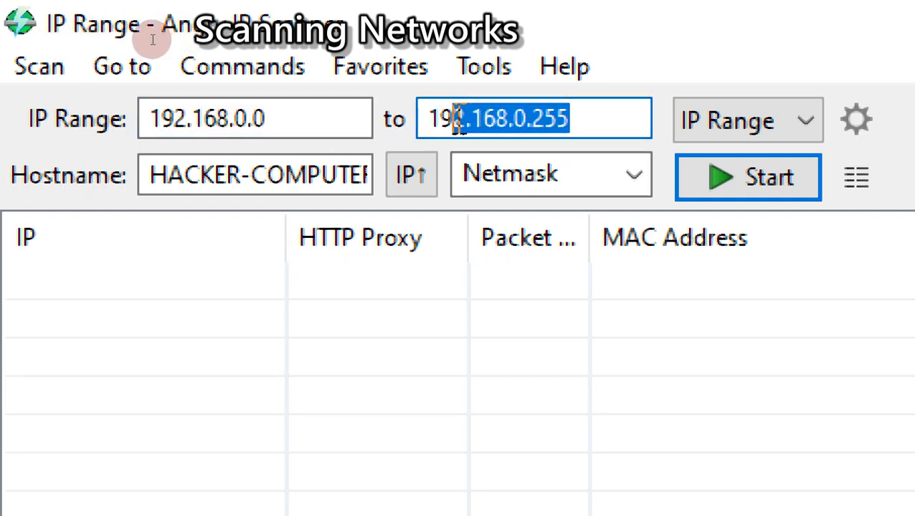
pyautogui.moveTo(458, 120); pyautogui.dragTo(441, 120)
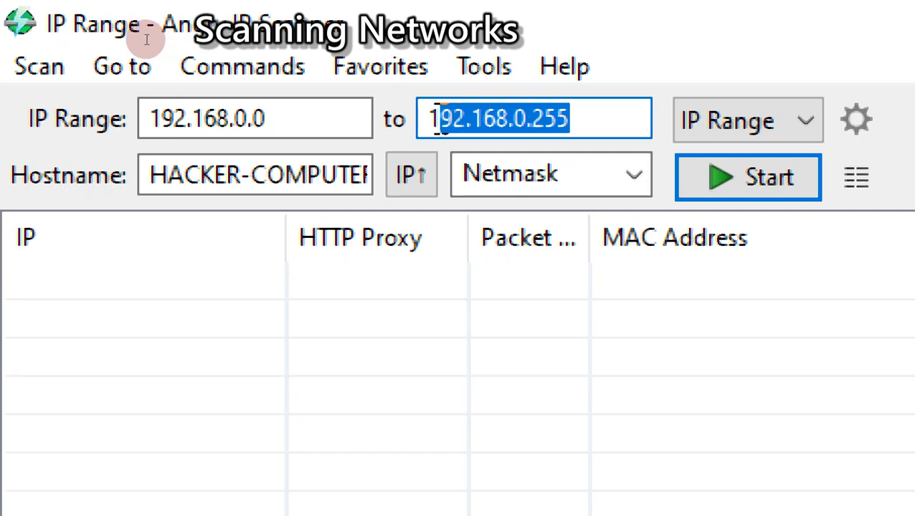
pyautogui.click(634, 176)
pyautogui.click(429, 251)
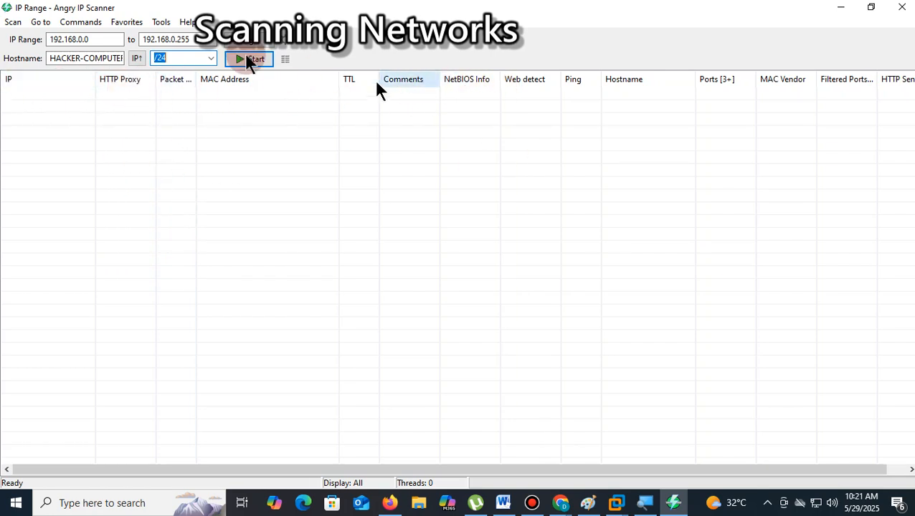
# - View the scanning preferences for threads, pinging and skipping, and close them without changes
pyautogui.click(161, 22)
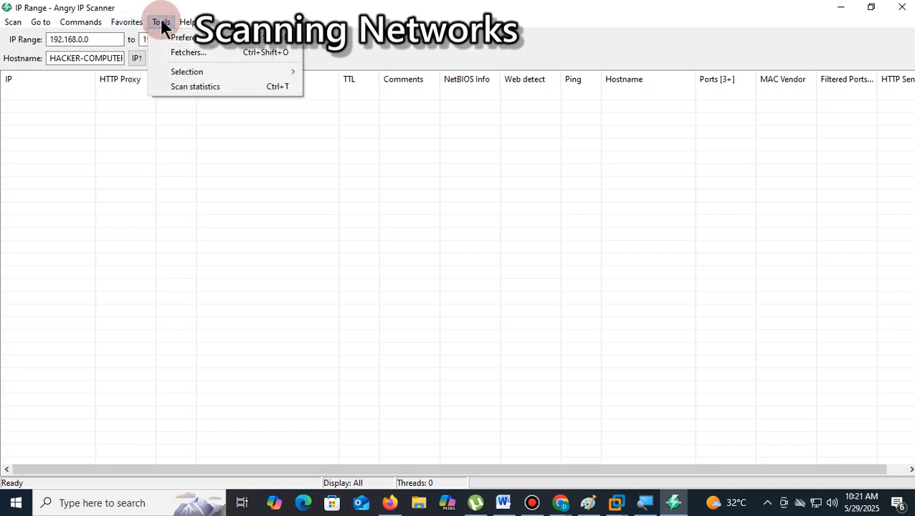
pyautogui.click(179, 40)
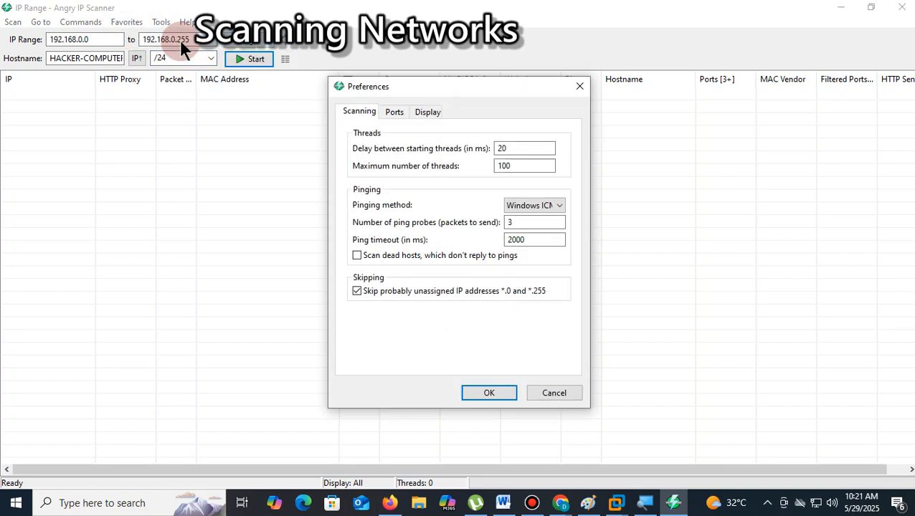
pyautogui.click(579, 87)
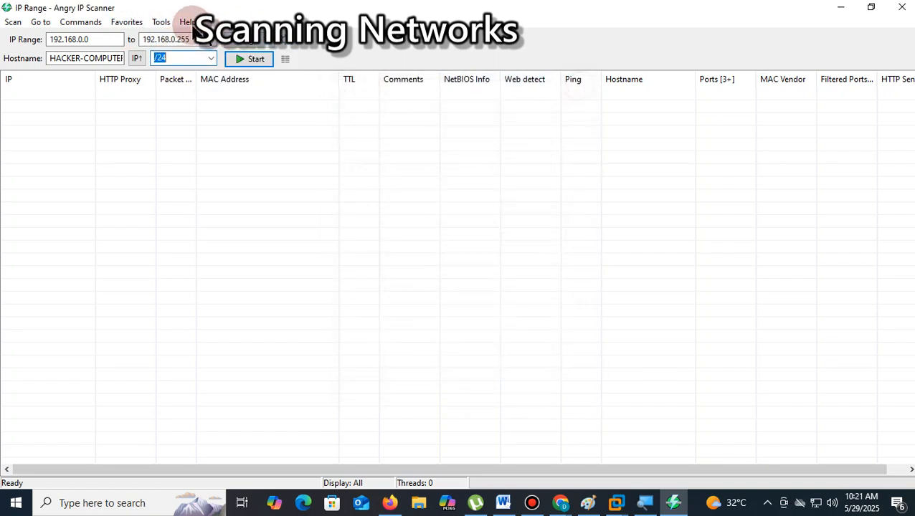
# - Remove the TTL, HTTP Sender, Web detect and Comments fetchers from the selected scanning fetchers
pyautogui.click(158, 23)
pyautogui.click(172, 51)
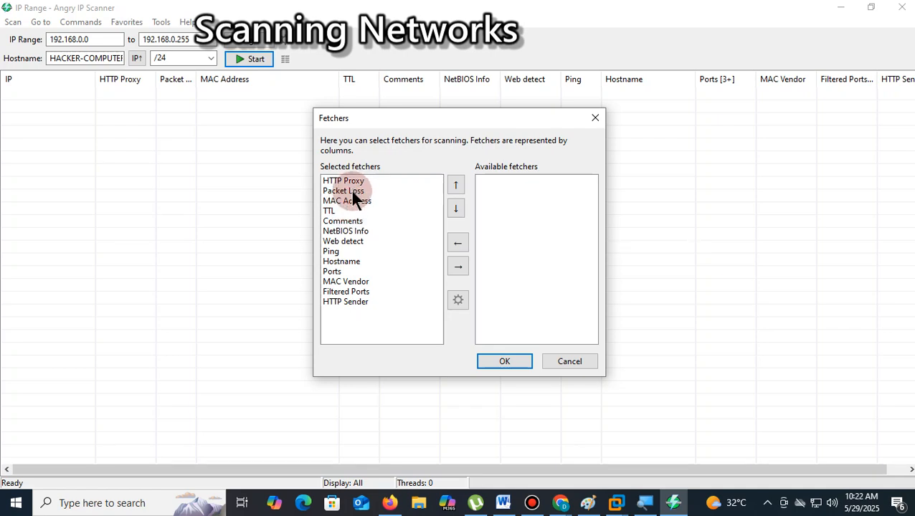
pyautogui.click(328, 212)
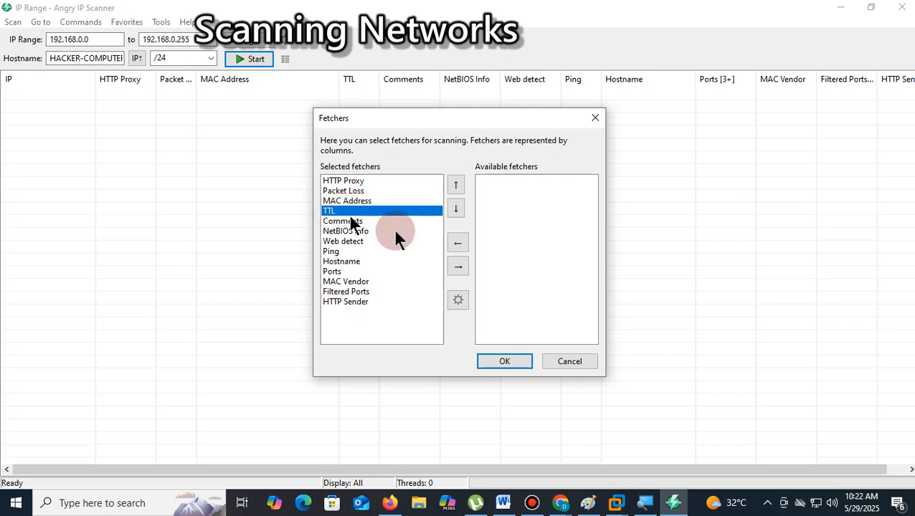
pyautogui.click(456, 267)
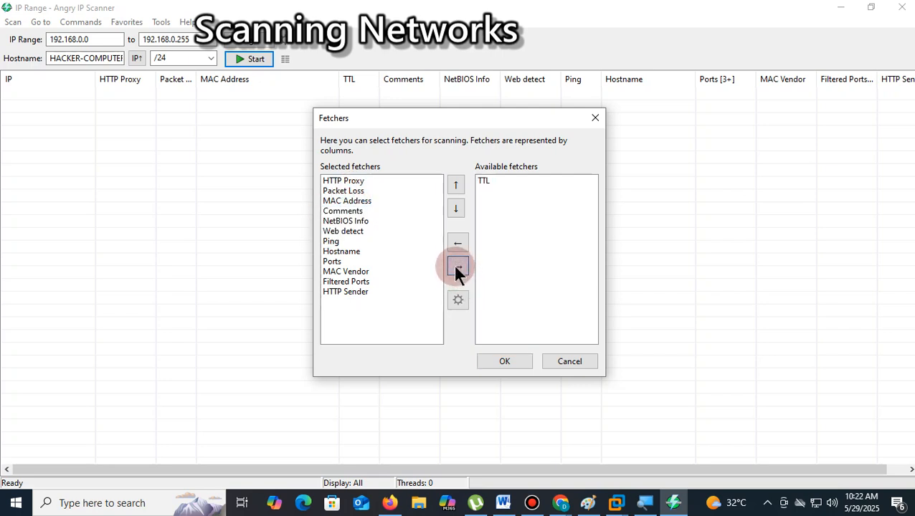
pyautogui.click(332, 242)
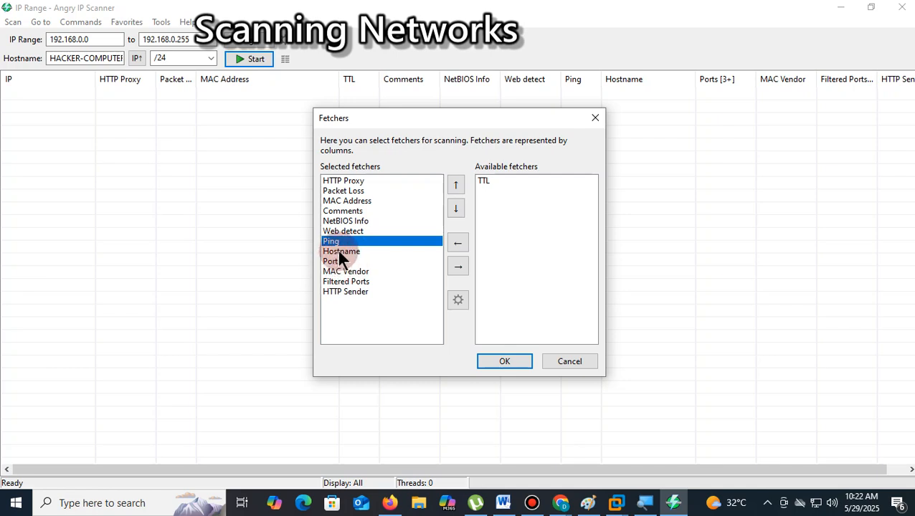
pyautogui.click(342, 252)
pyautogui.click(350, 291)
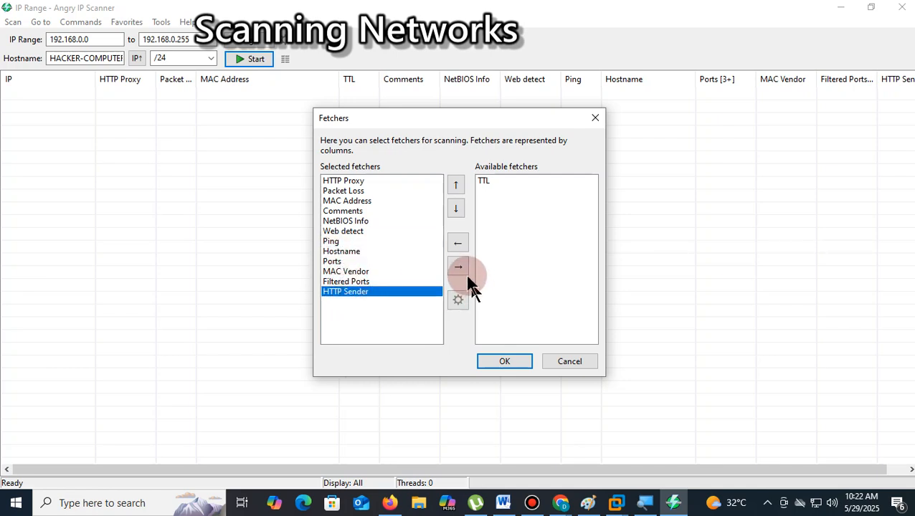
pyautogui.click(458, 267)
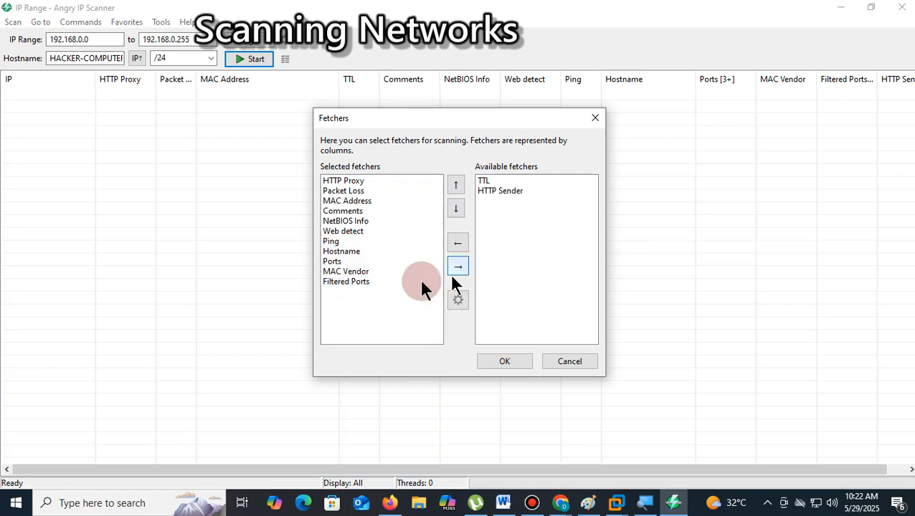
pyautogui.click(342, 232)
pyautogui.click(458, 266)
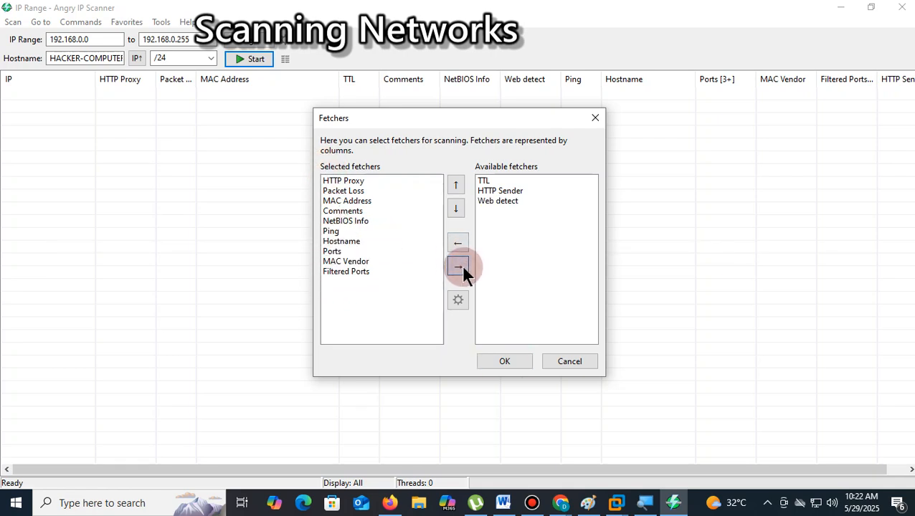
pyautogui.click(341, 211)
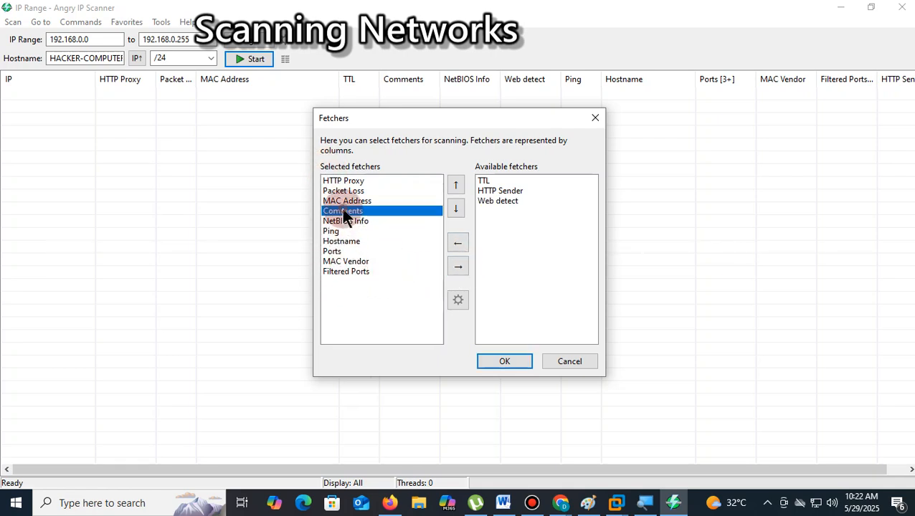
pyautogui.click(461, 266)
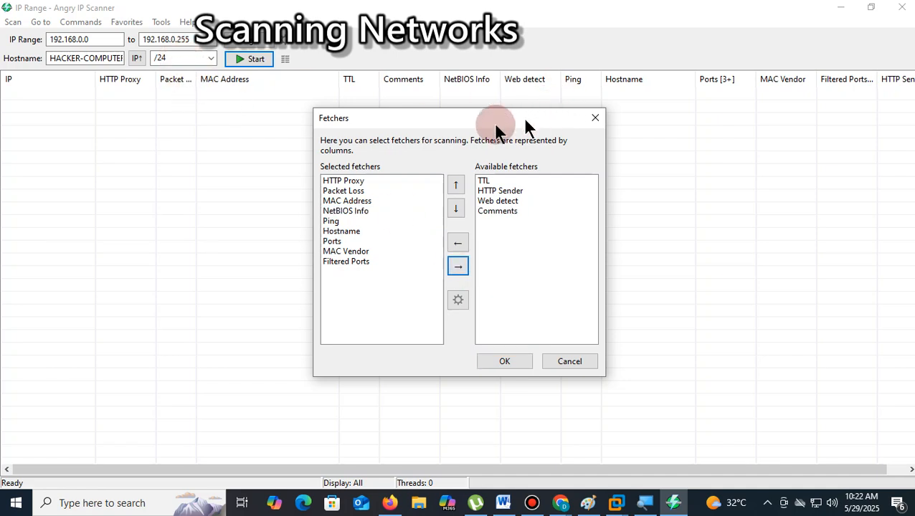
# - Add TTL, HTTP Sender, Web detect and Comments back to the end of the selected fetchers in that order and apply the selection
pyautogui.click(485, 182)
pyautogui.click(459, 244)
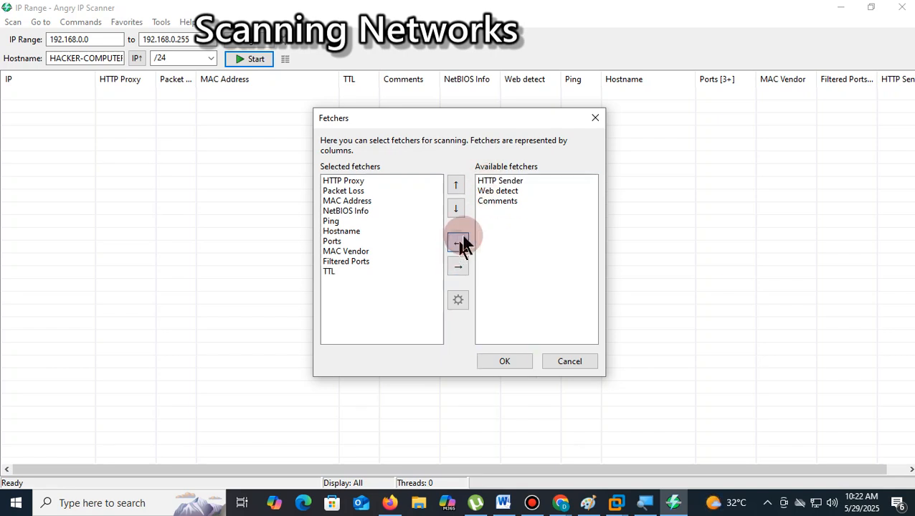
pyautogui.click(496, 182)
pyautogui.click(457, 246)
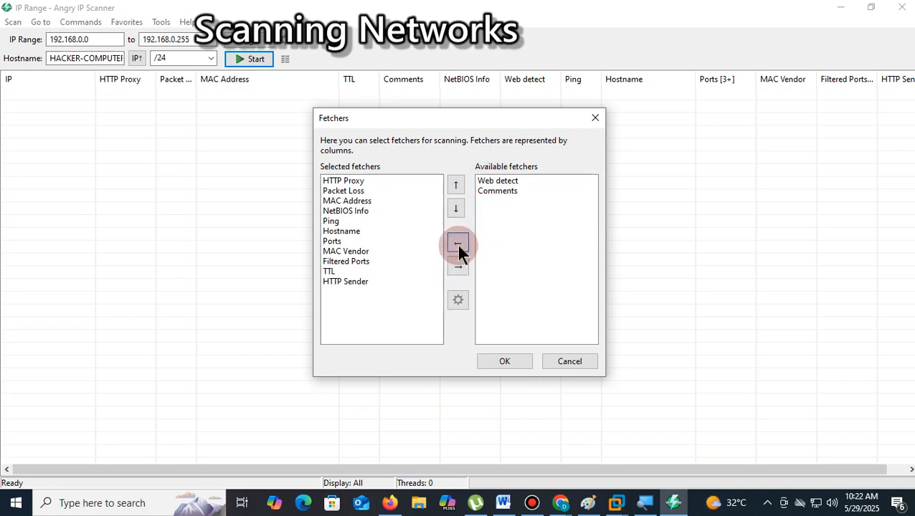
pyautogui.click(491, 183)
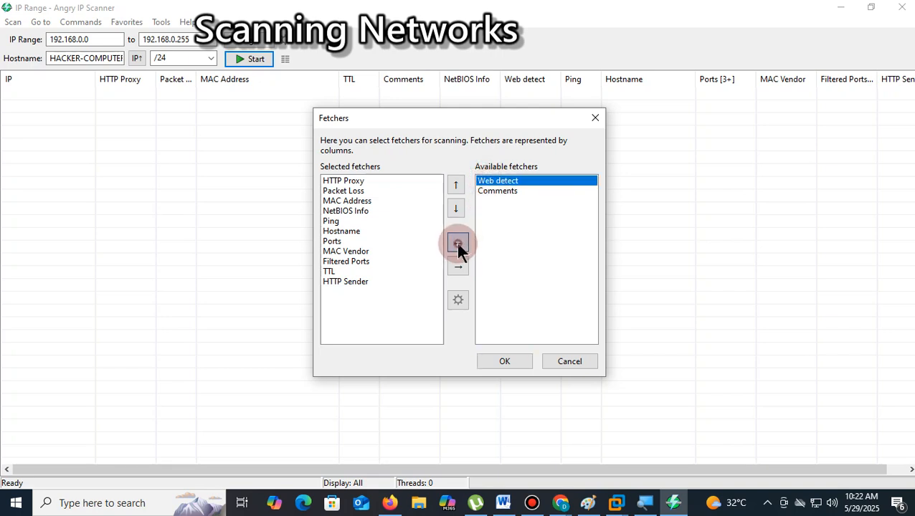
pyautogui.click(458, 243)
pyautogui.click(492, 183)
pyautogui.click(458, 244)
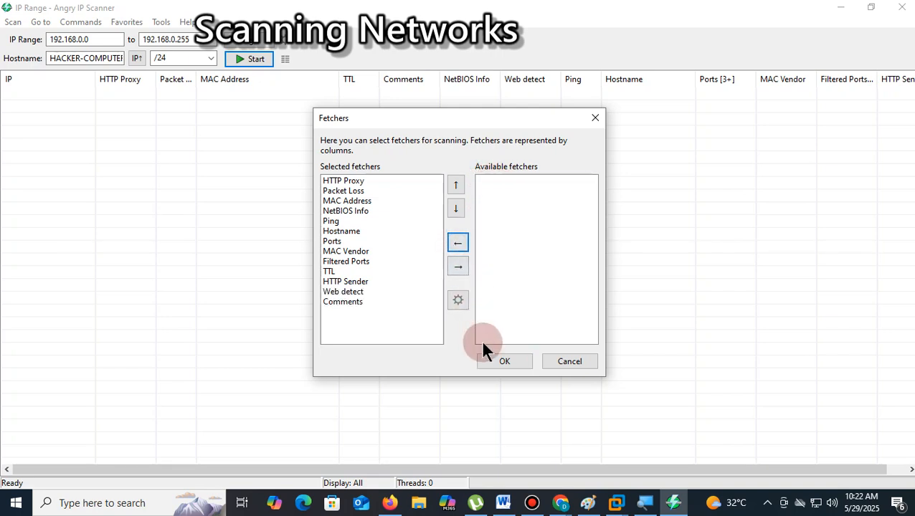
pyautogui.click(496, 360)
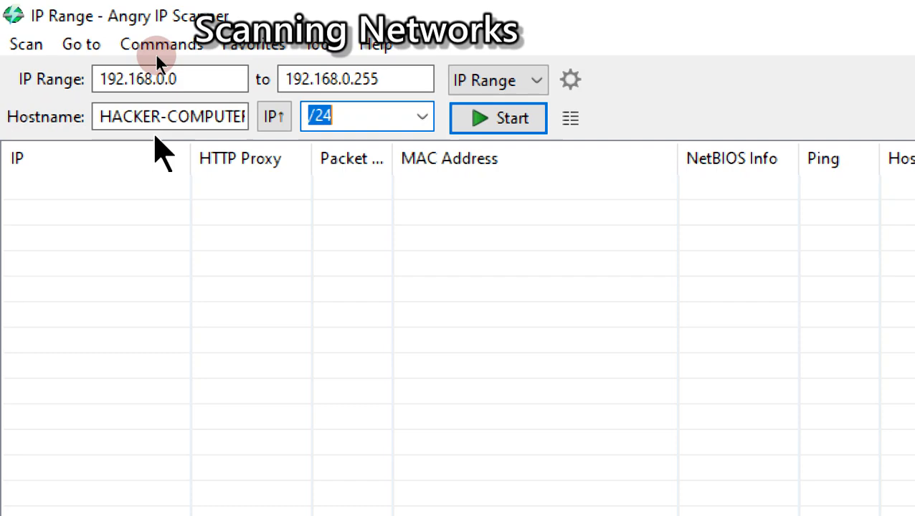
# - Scan the IP range 192.168.0.0 to 192.168.0.255 and look through the host list while the scan runs
pyautogui.click(472, 120)
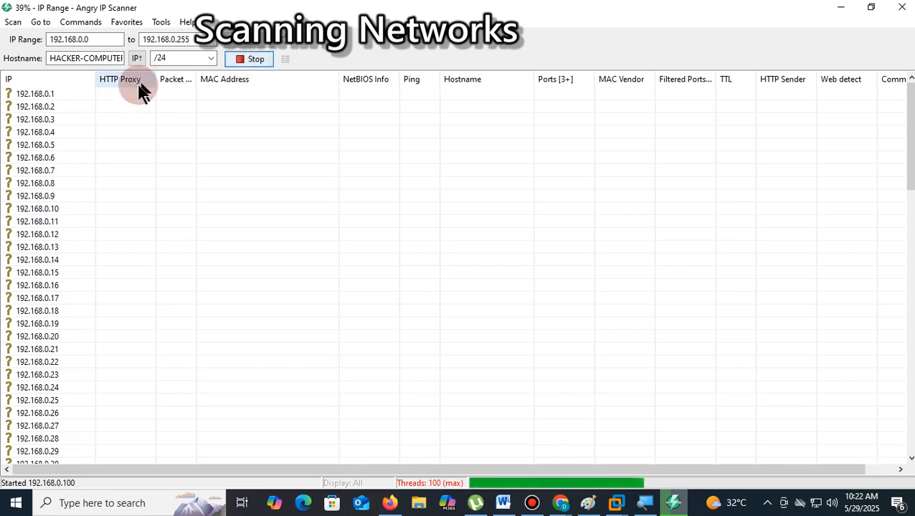
pyautogui.click(32, 95)
pyautogui.click(36, 106)
pyautogui.click(41, 118)
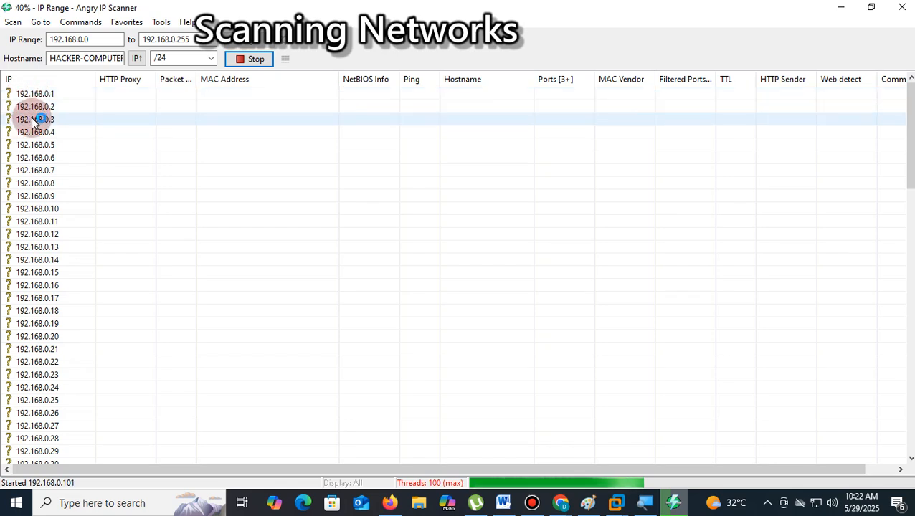
pyautogui.click(75, 133)
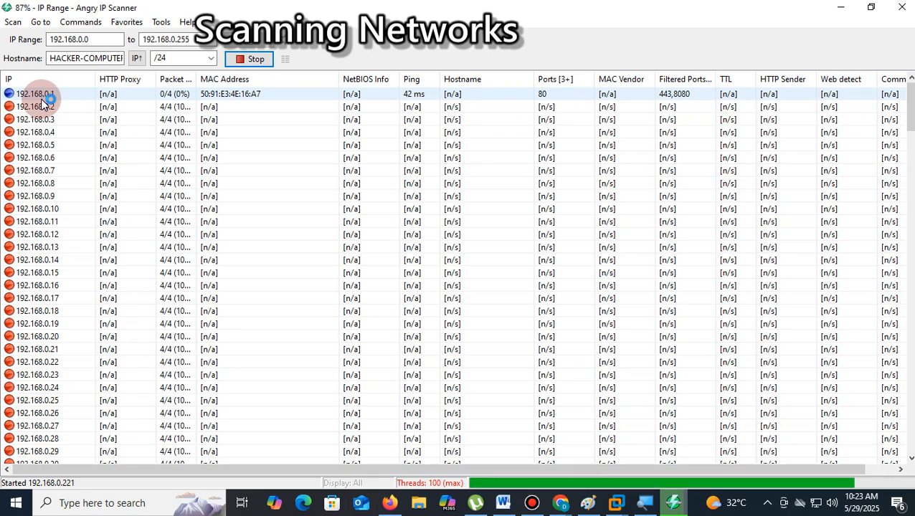
pyautogui.scroll(-16, 49, 203)
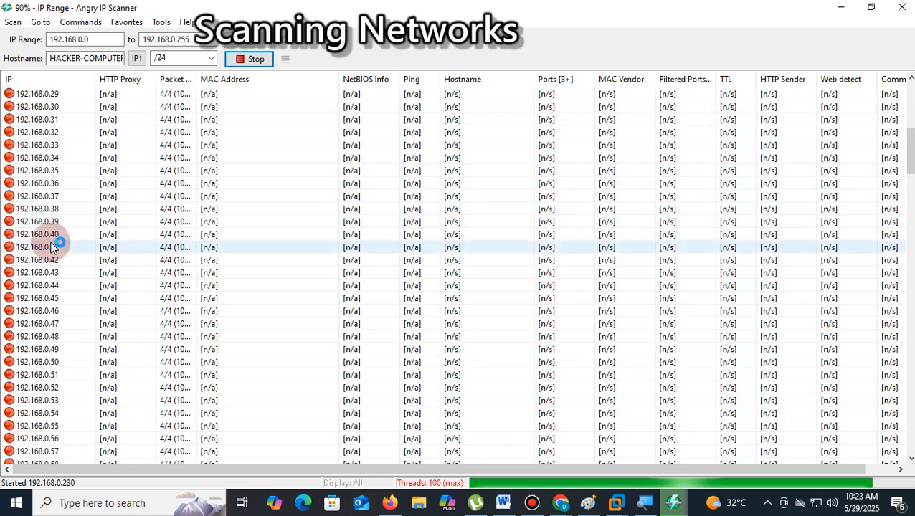
pyautogui.scroll(-13, 52, 247)
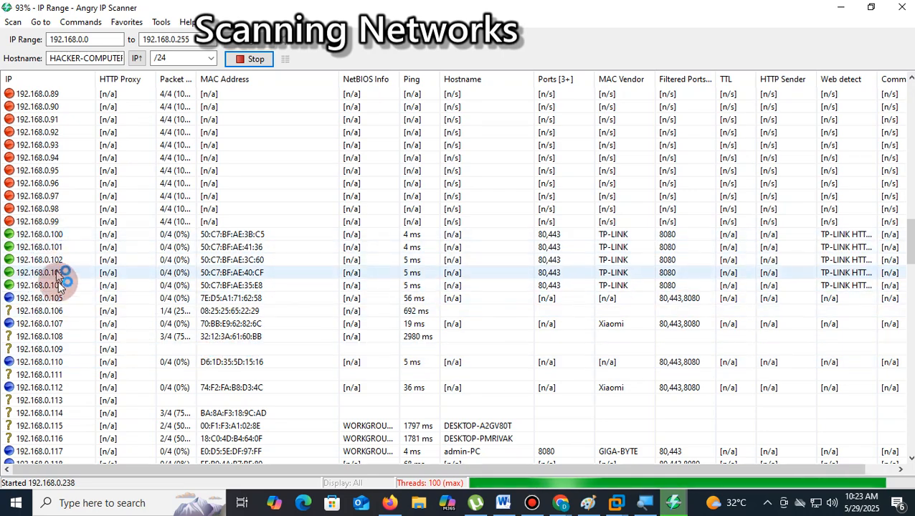
pyautogui.scroll(-16, 79, 298)
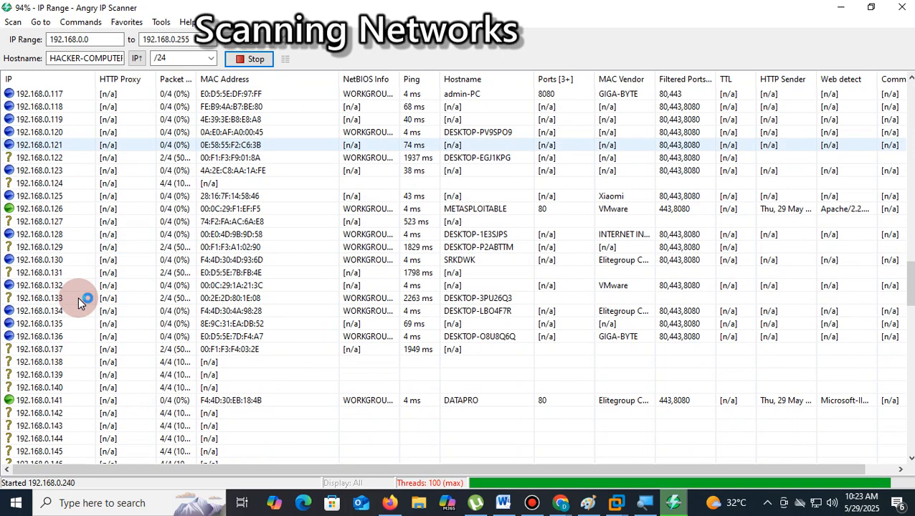
pyautogui.scroll(-20, 79, 301)
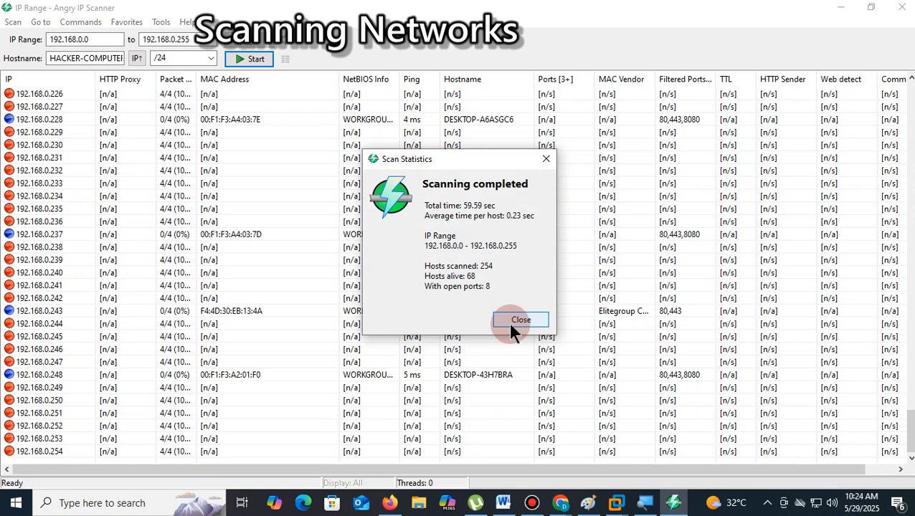
# - Review the hosts scanned, hosts alive and open ports figures in the scan statistics, and close the summary
pyautogui.moveTo(482, 272); pyautogui.dragTo(463, 265)
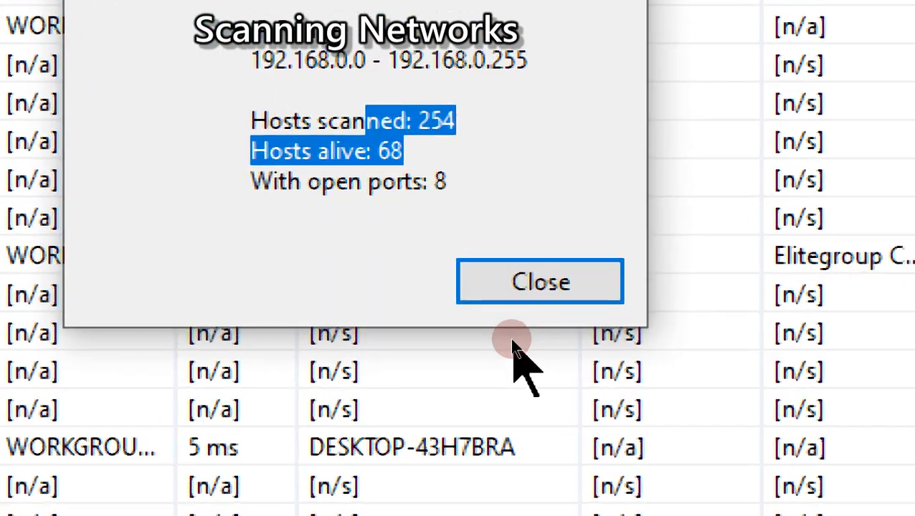
pyautogui.click(494, 115)
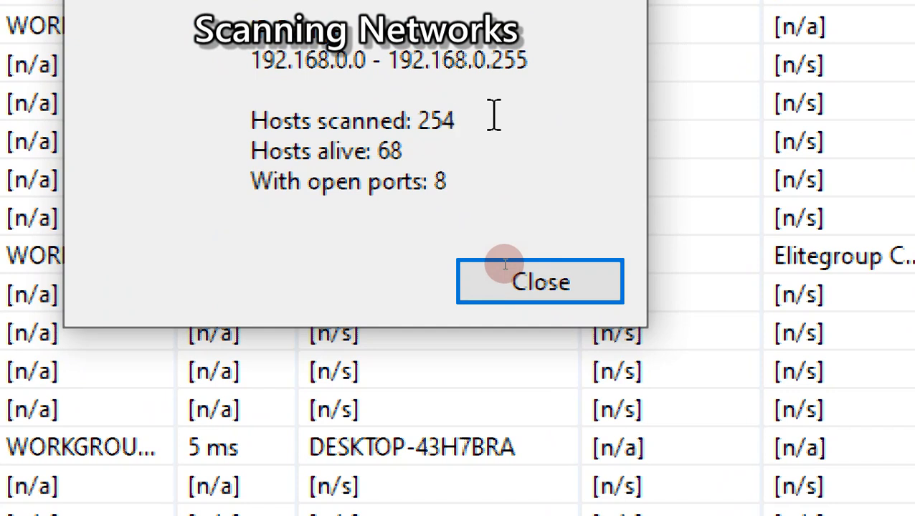
pyautogui.click(420, 152)
pyautogui.moveTo(420, 151); pyautogui.dragTo(379, 152)
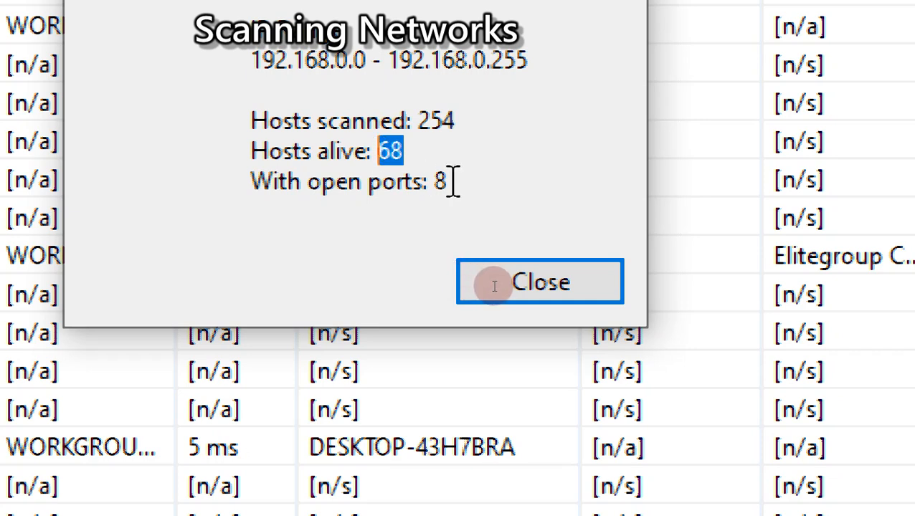
pyautogui.moveTo(458, 181); pyautogui.dragTo(430, 183)
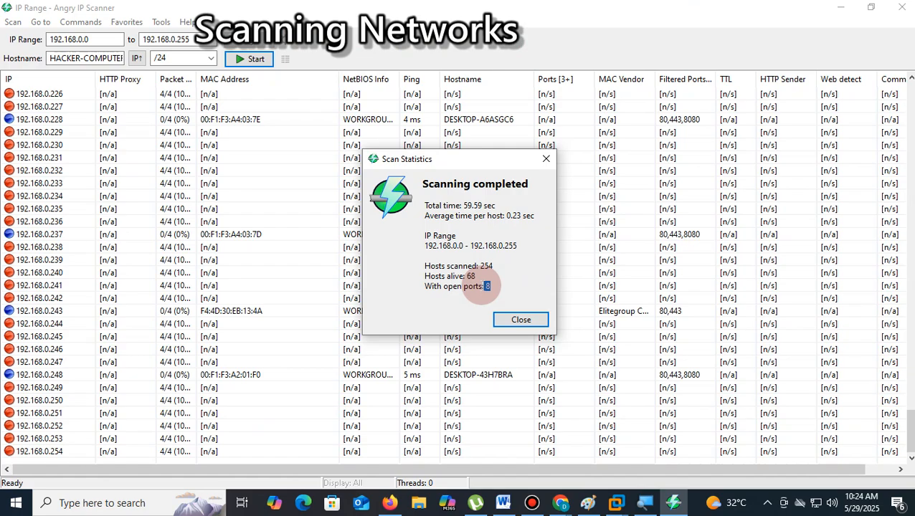
pyautogui.click(546, 319)
# - Look through the scanned IP addresses and compare the status colours of the hosts
pyautogui.scroll(20, 635, 271)
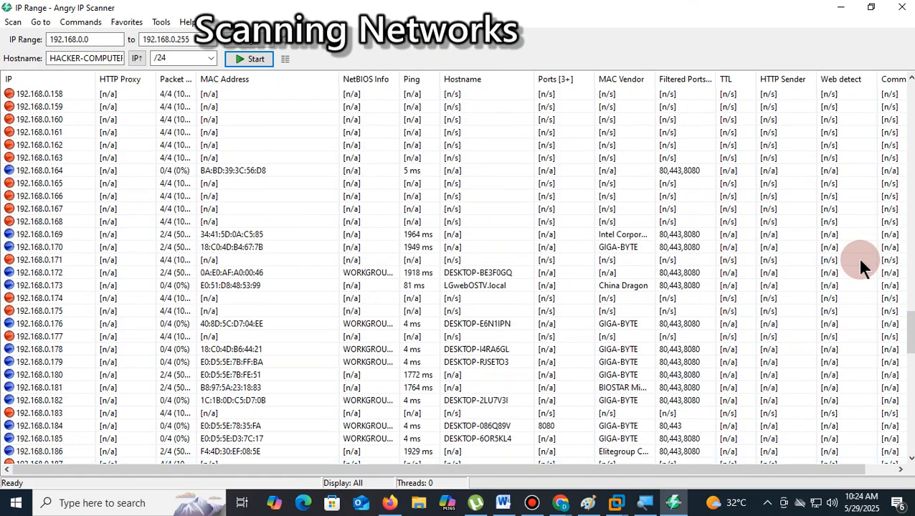
pyautogui.scroll(20, 856, 258)
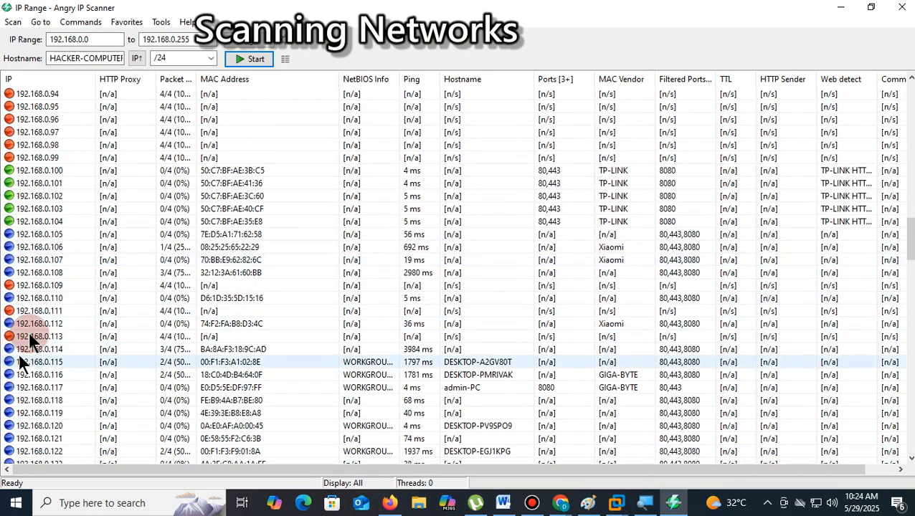
pyautogui.scroll(-7, 88, 304)
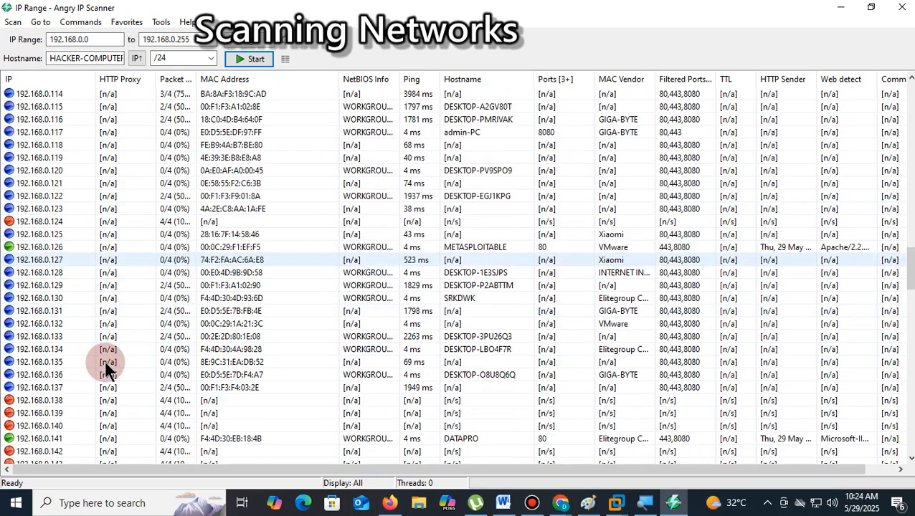
pyautogui.scroll(-4, 105, 362)
pyautogui.scroll(7, 58, 285)
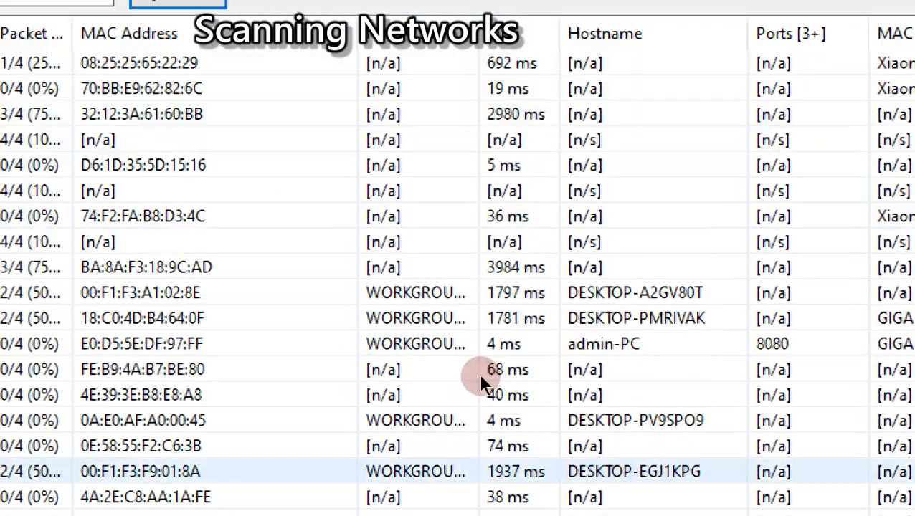
# - Examine the hostname, ports, MAC vendor, filtered ports, TTL, HTTP Sender and Web detect columns across the scan results
pyautogui.scroll(-5, 628, 352)
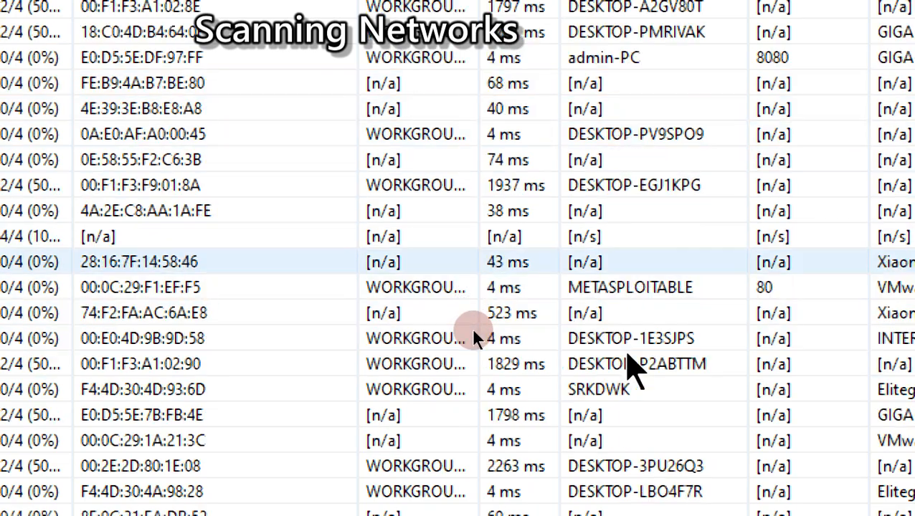
pyautogui.scroll(-5, 473, 337)
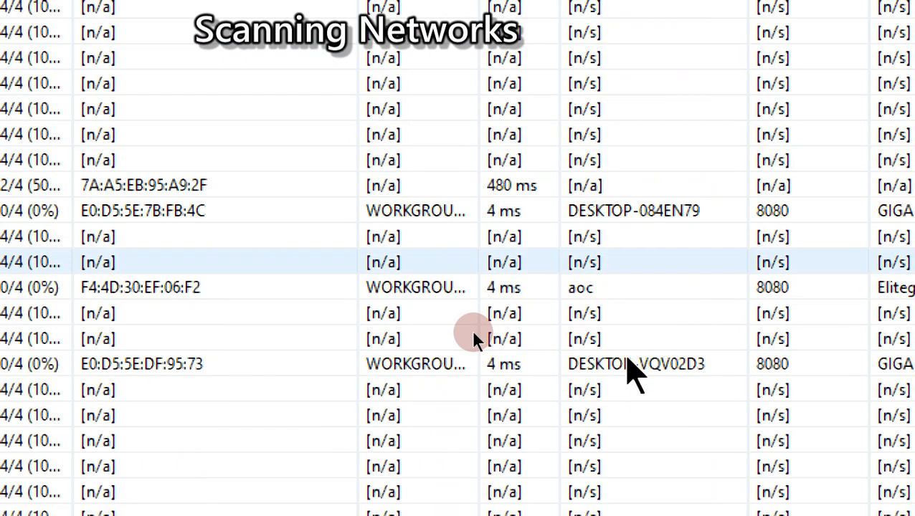
pyautogui.scroll(5, 473, 337)
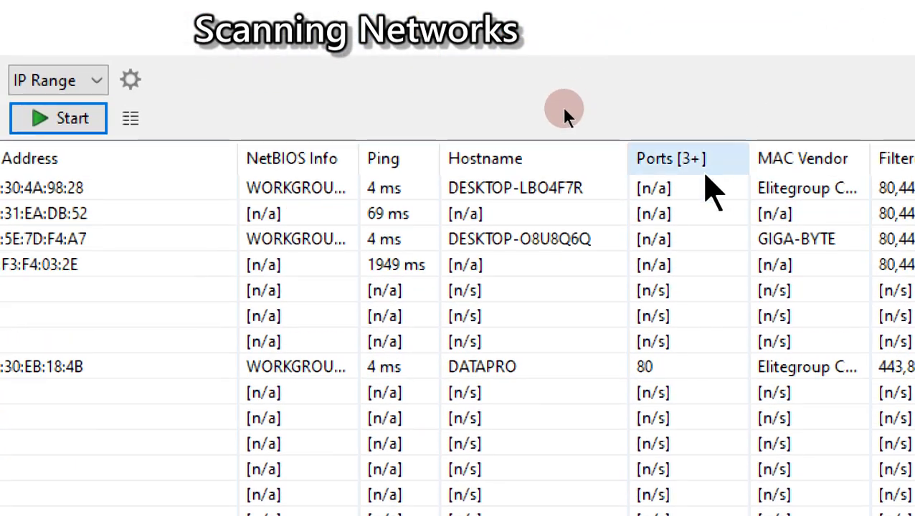
pyautogui.scroll(-5, 681, 240)
pyautogui.scroll(2, 681, 248)
pyautogui.scroll(1, 687, 266)
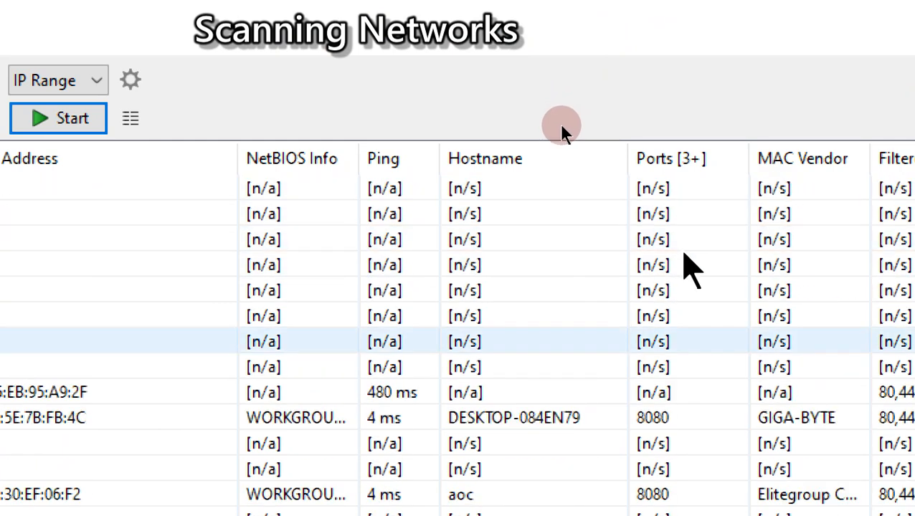
pyautogui.scroll(-1, 841, 193)
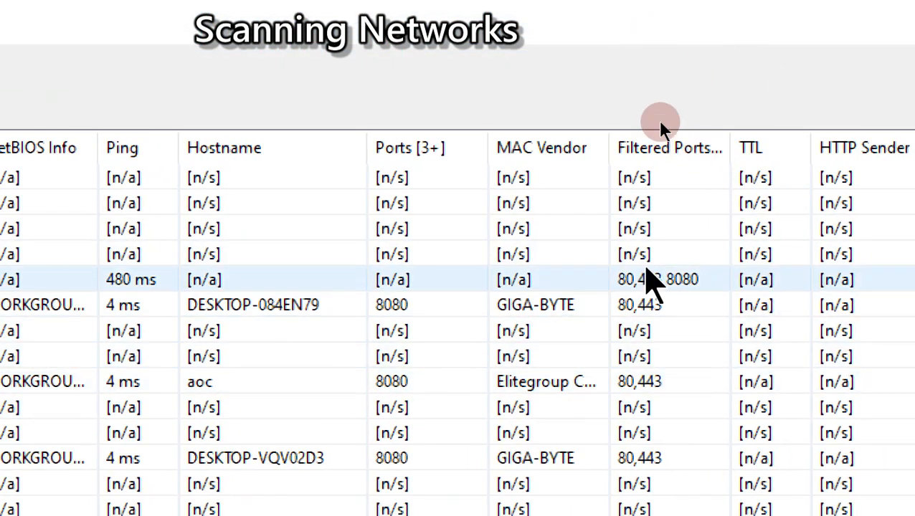
pyautogui.scroll(-2, 693, 276)
pyautogui.scroll(3, 694, 276)
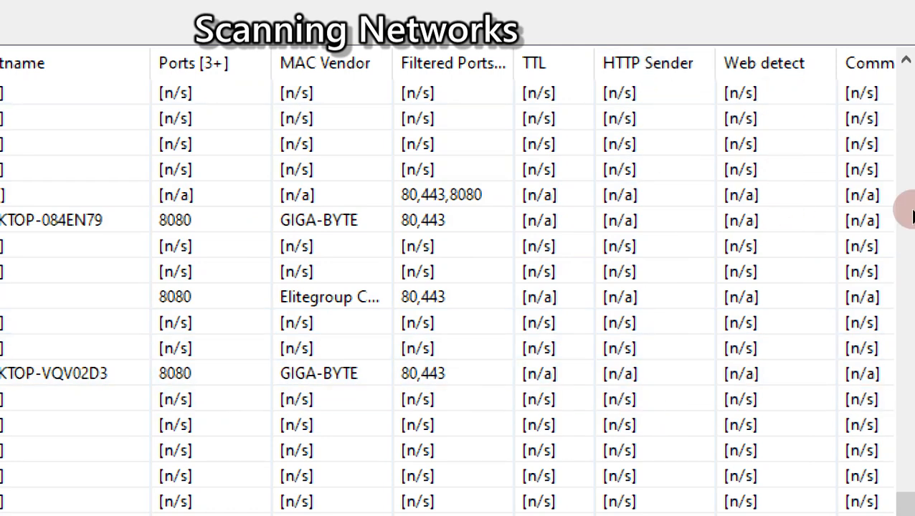
pyautogui.scroll(-14, 887, 226)
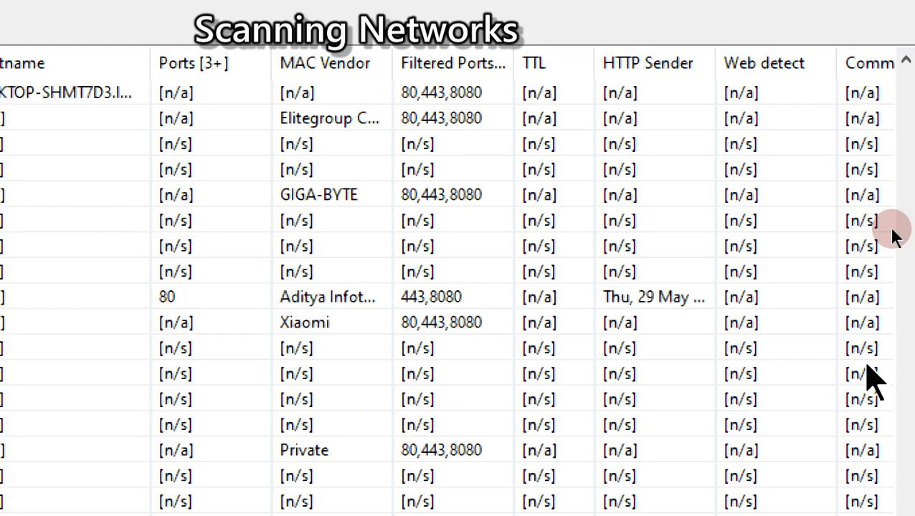
pyautogui.scroll(-10, 892, 231)
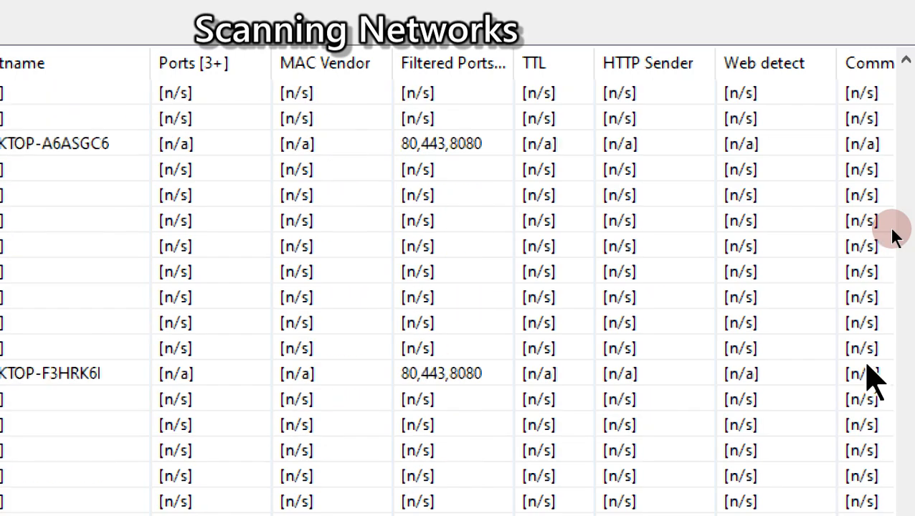